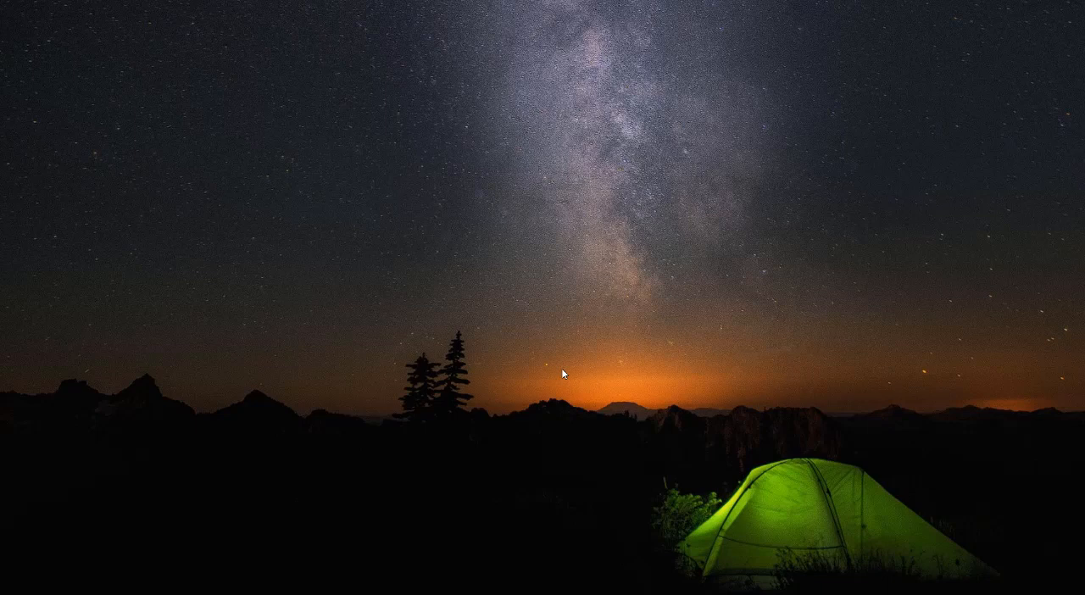
Switch to GRIMe-AI and select the BARC - Lake Barco NEON site with its Land-water interface images product.
left_click(719, 594)
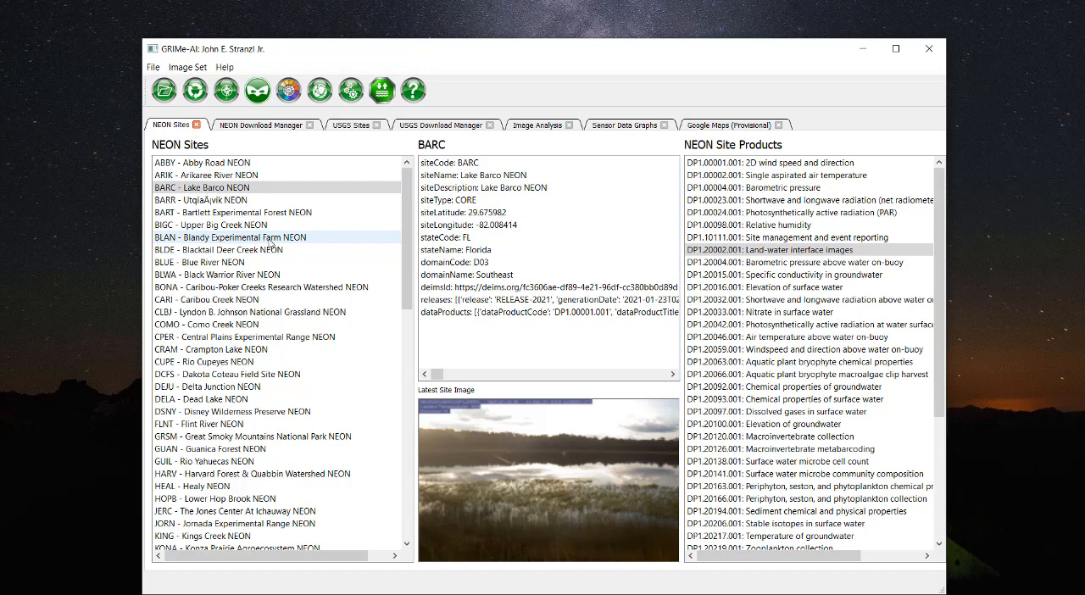
left_click(271, 242)
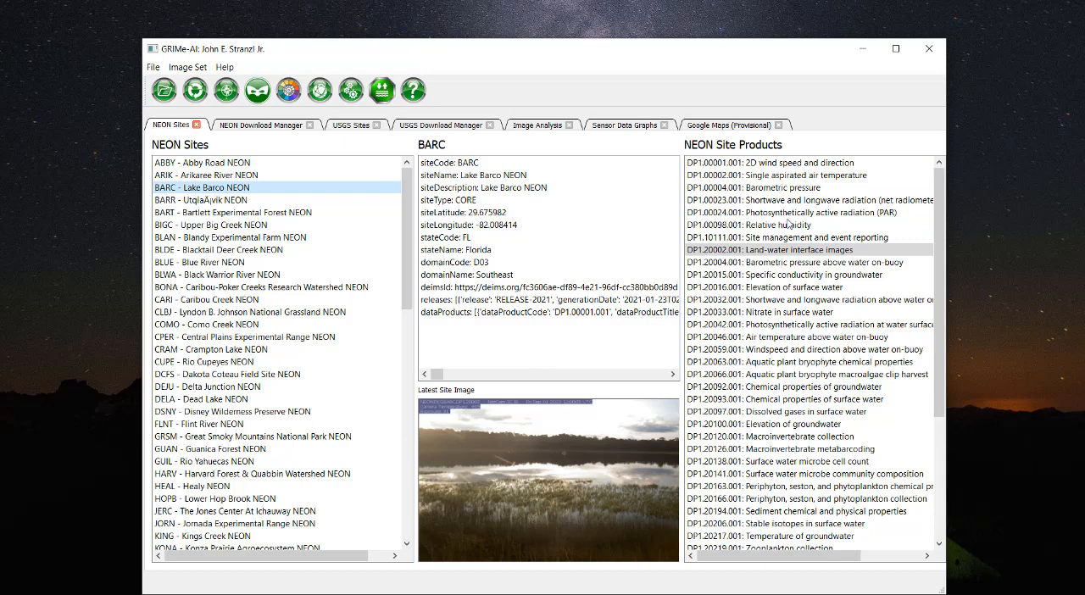
left_click(827, 251)
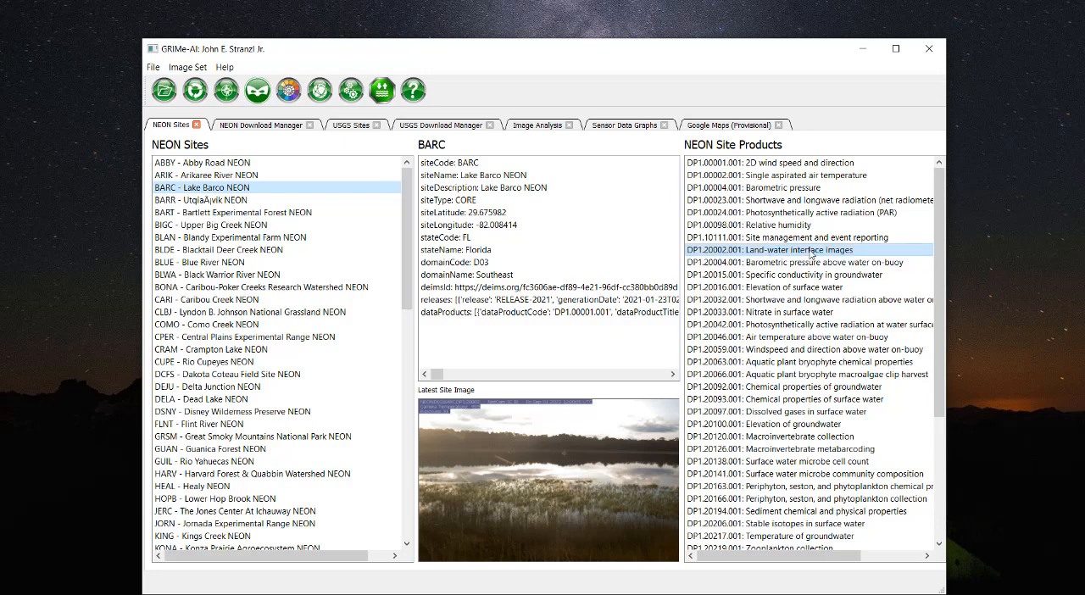
Select Specific conductivity in groundwater, Elevation of surface water, Nitrate in surface water, Elevation of groundwater and Temperature of groundwater; deselect Land-water interface images.
left_click(852, 276, "ctrl")
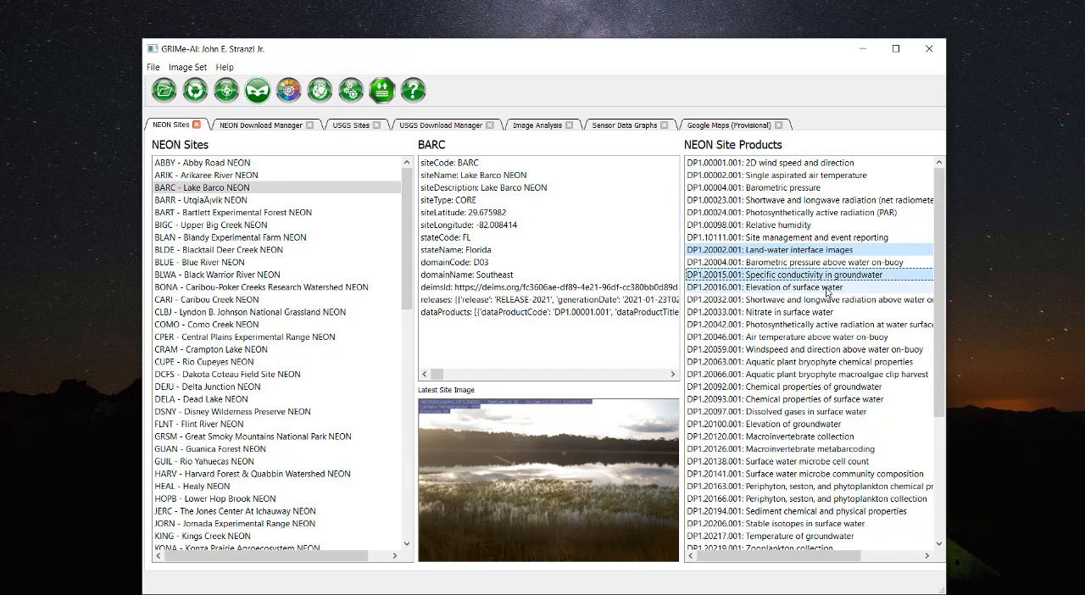
left_click(826, 290, "ctrl")
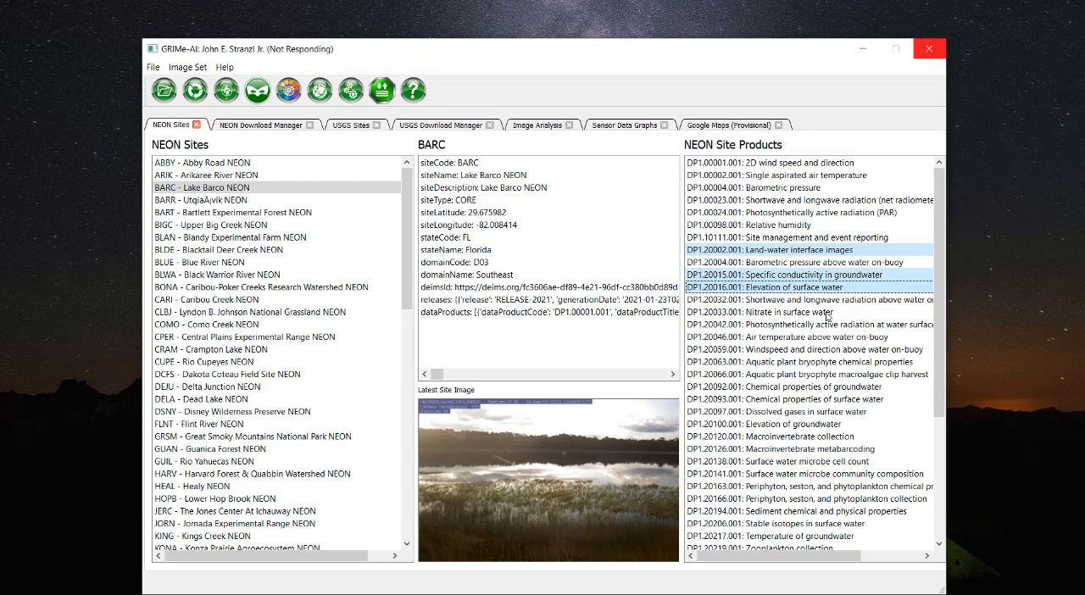
left_click(827, 313)
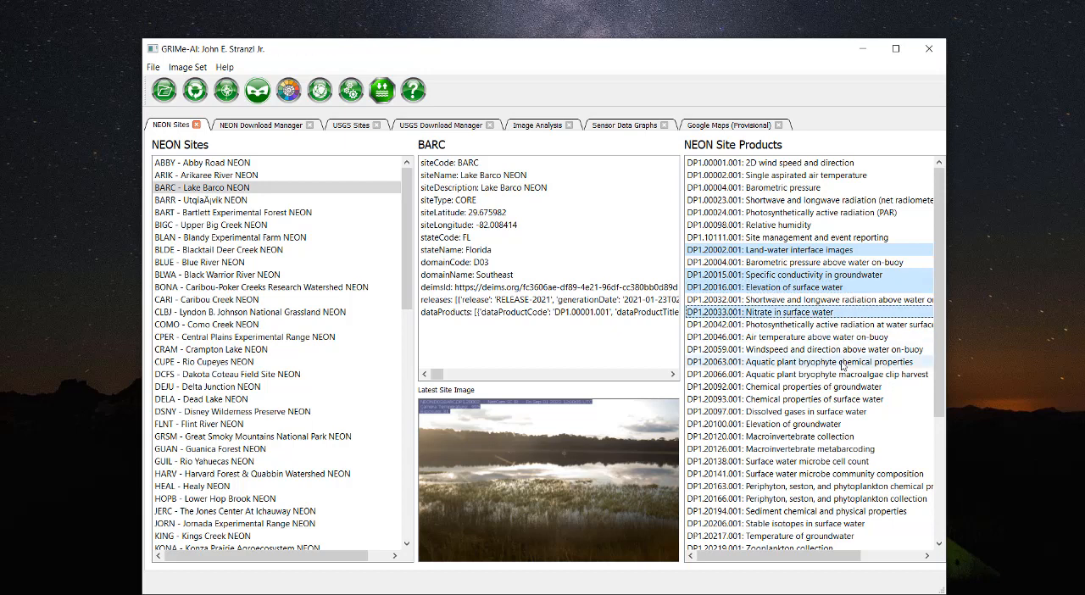
left_click(833, 424)
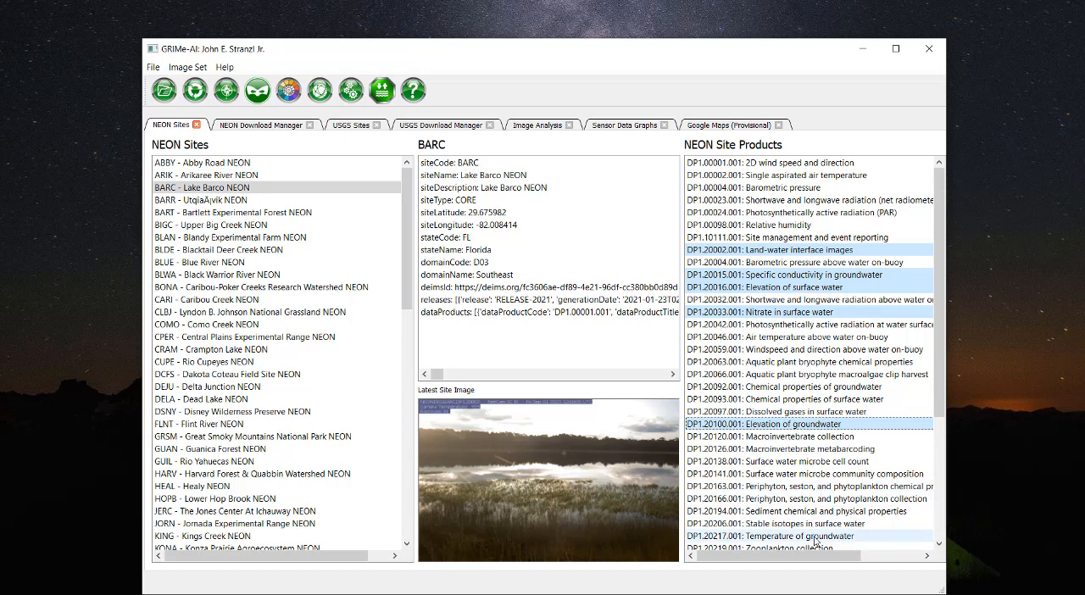
left_click(815, 538)
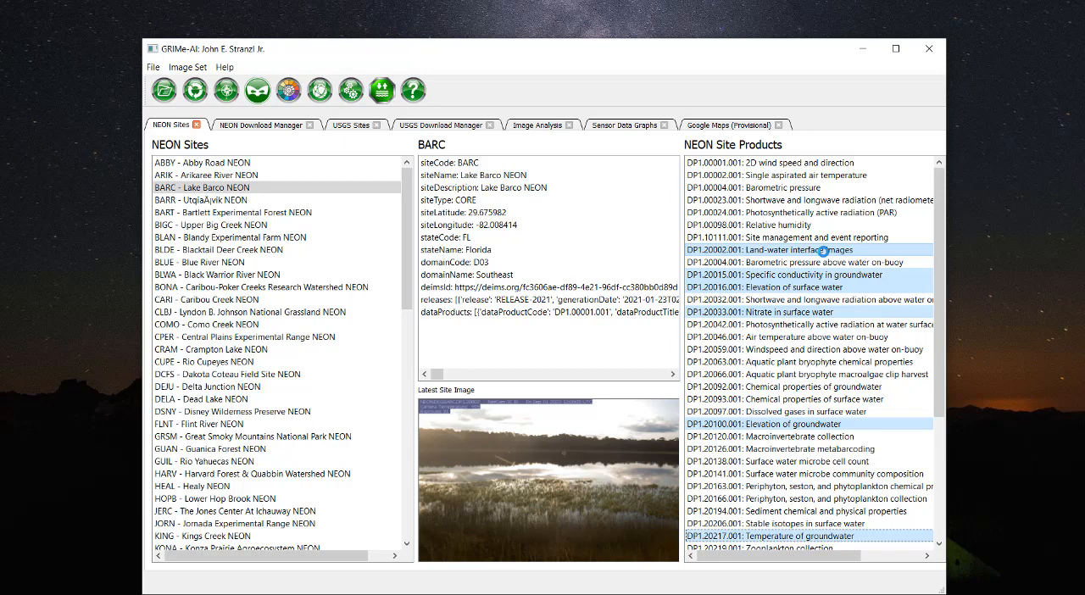
left_click(824, 253)
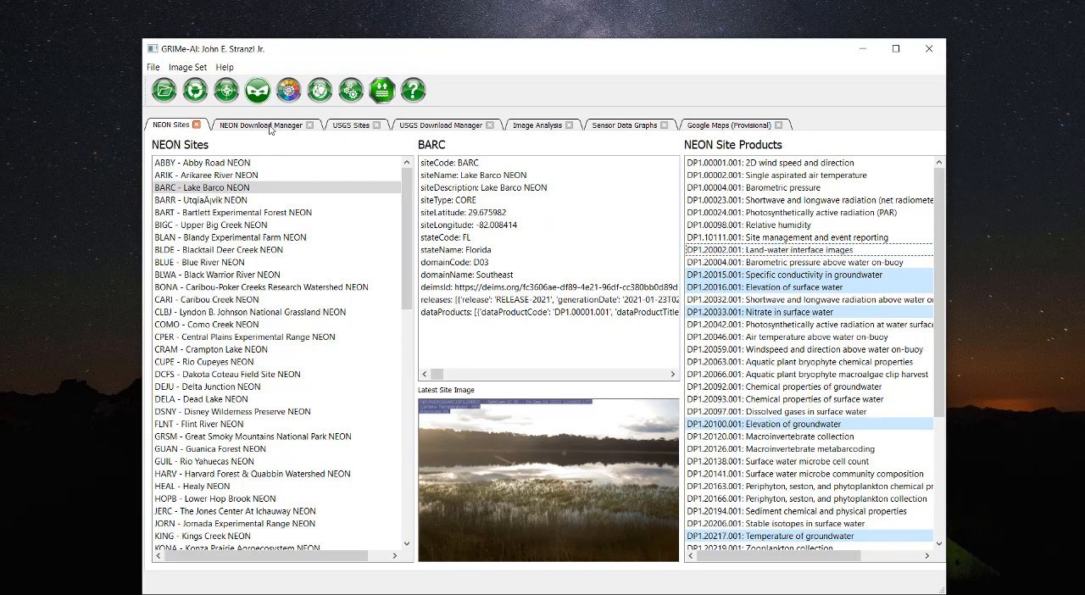
Open the NEON Download Manager and set the start date of Specific conductivity in groundwater to 5/1/2023.
left_click(271, 129)
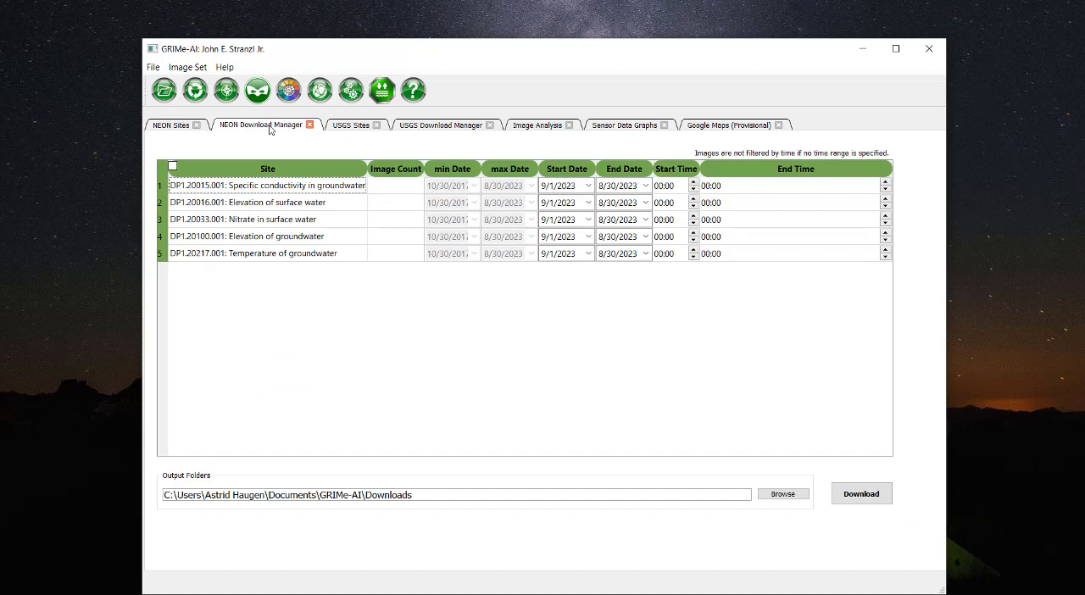
left_click(589, 186)
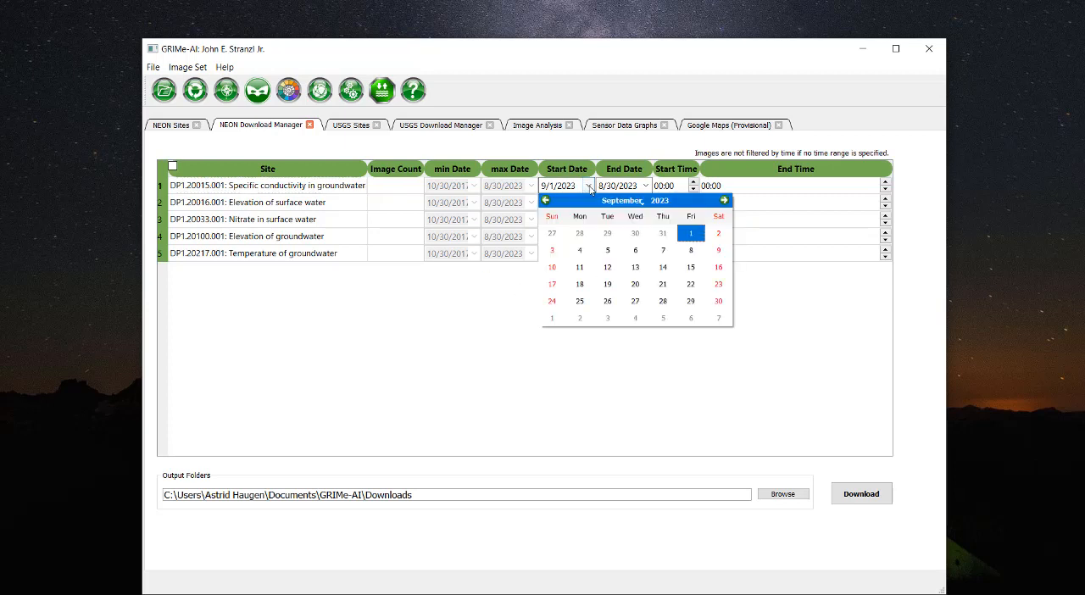
left_click(546, 200)
left_click(547, 200)
left_click(547, 200)
left_click(547, 200)
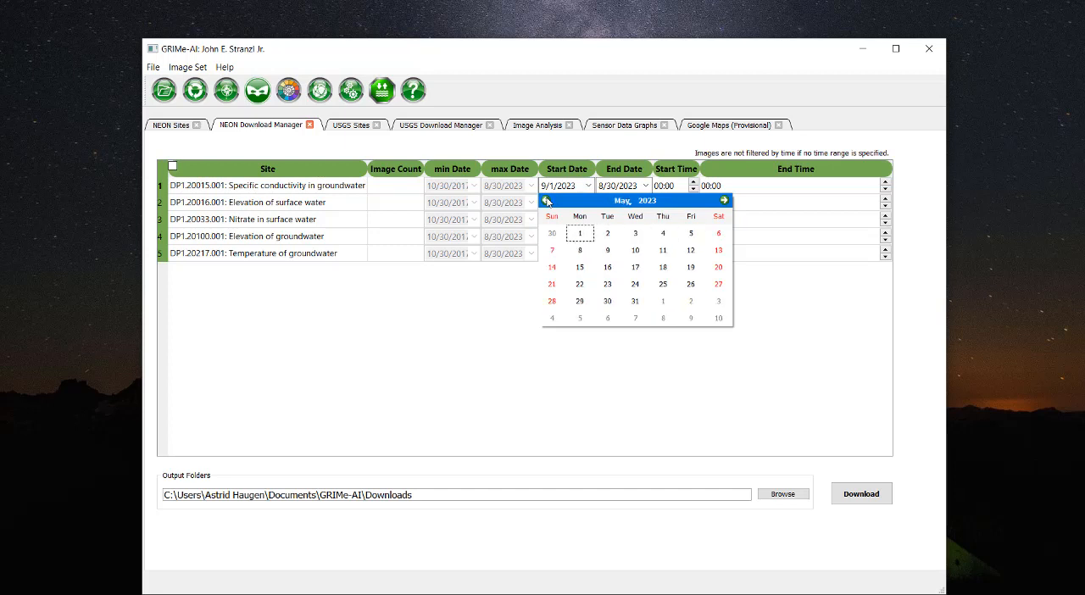
left_click(584, 237)
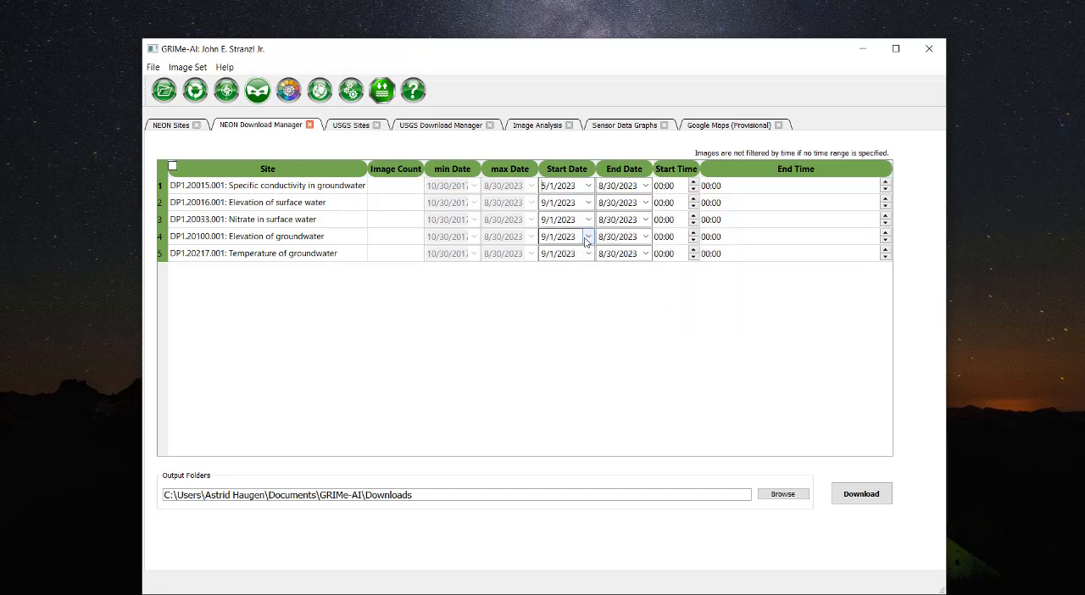
Set the start date of the Elevation of surface water product to 5/1/2023.
left_click(589, 202)
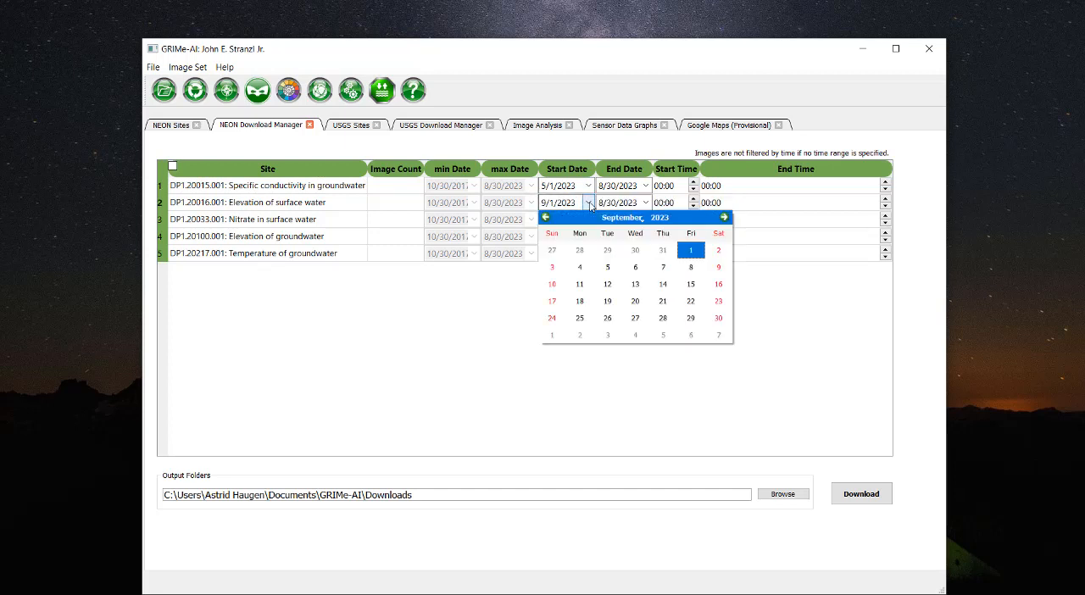
left_click(547, 217)
left_click(547, 217)
left_click(547, 218)
left_click(547, 218)
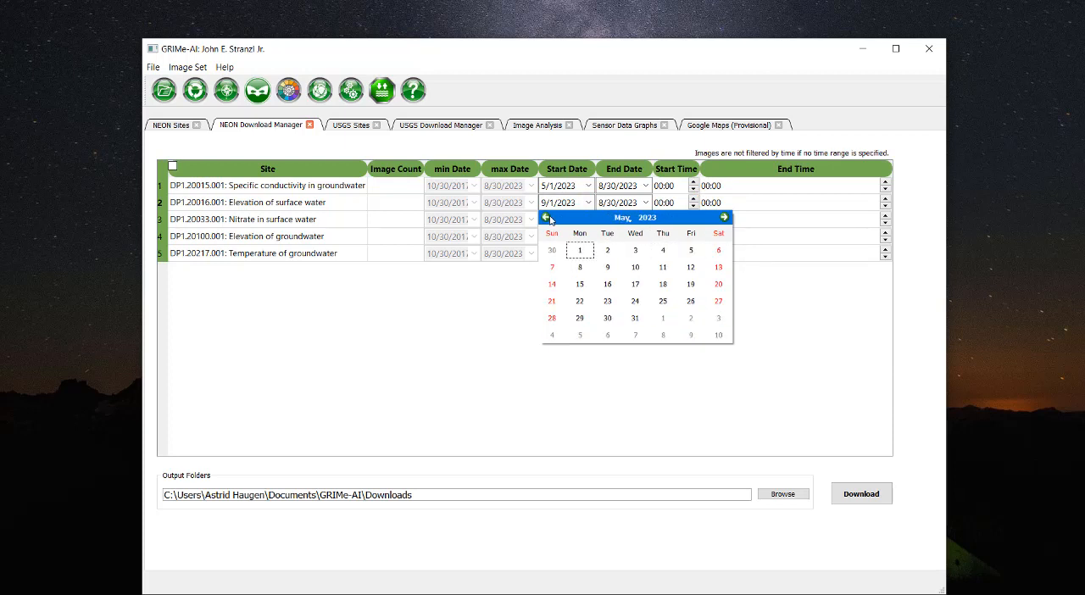
left_click(580, 251)
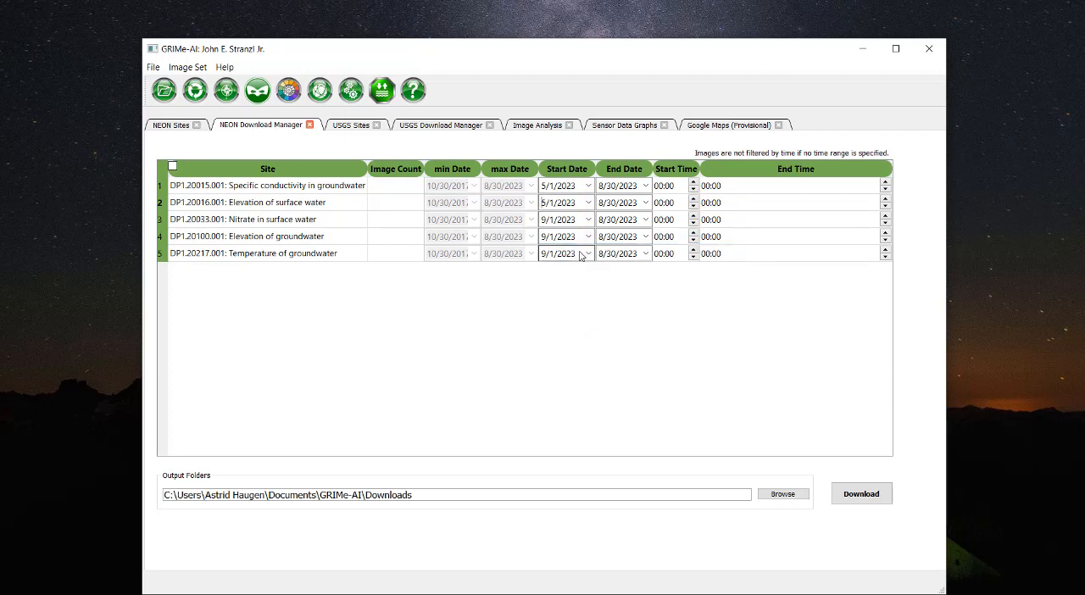
Set the start date of the Nitrate in surface water product to 5/1/2023.
left_click(589, 219)
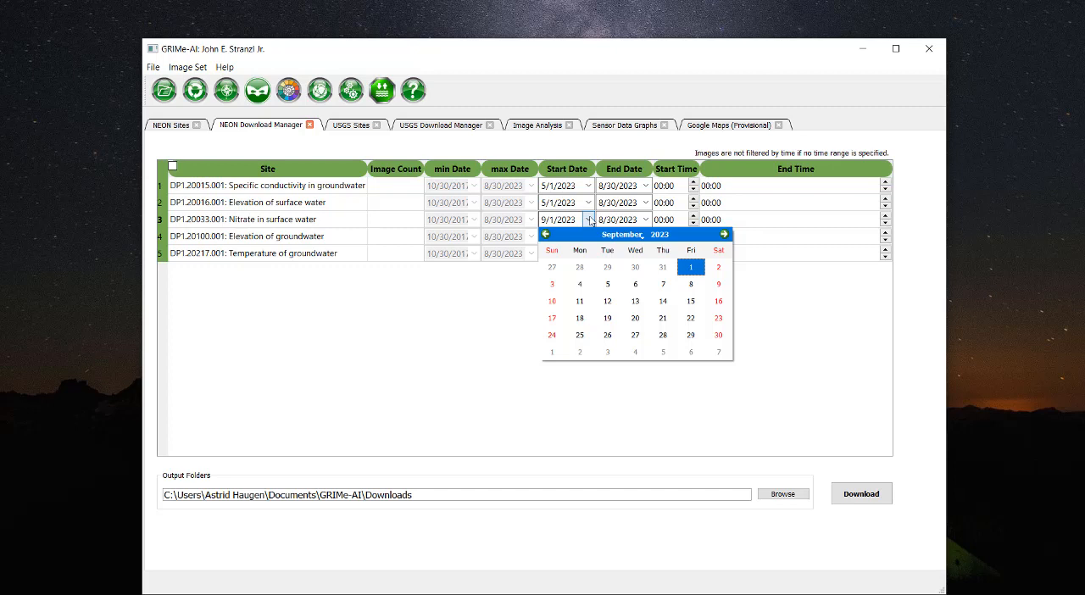
left_click(547, 236)
left_click(546, 236)
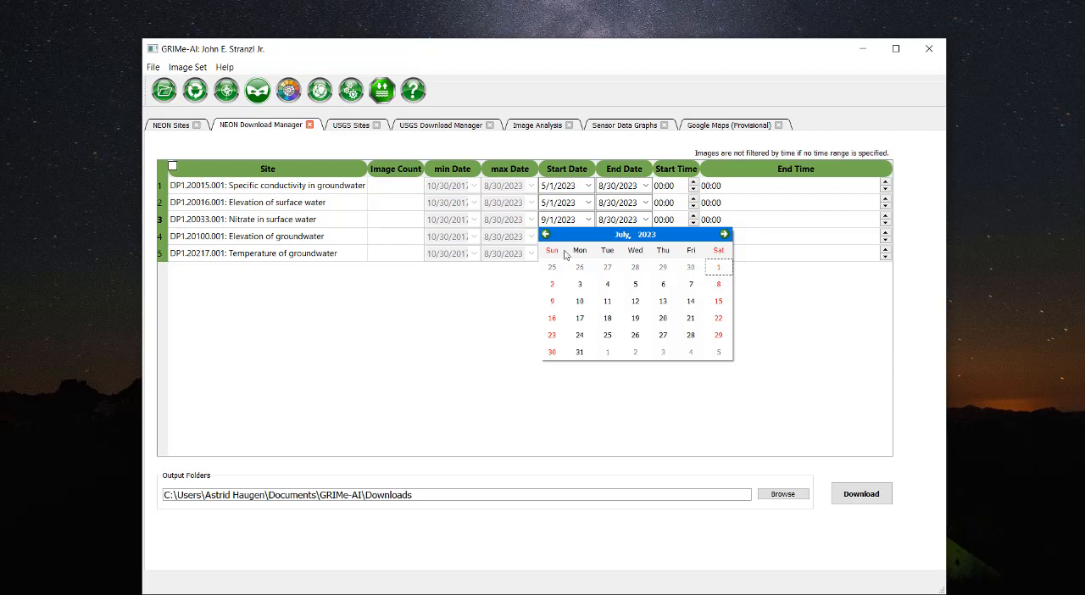
left_click(547, 235)
left_click(547, 235)
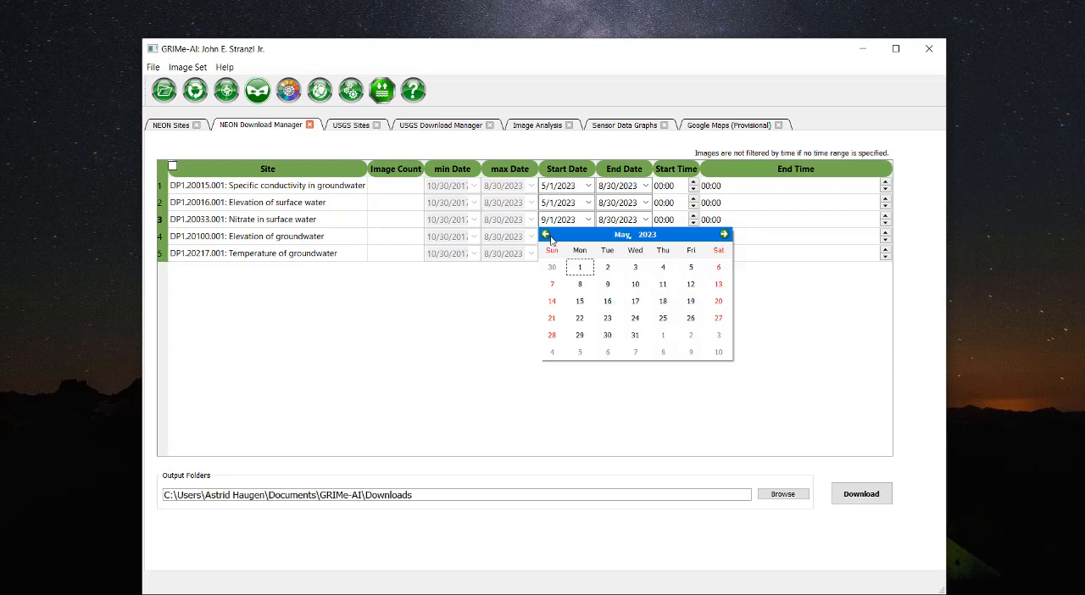
left_click(580, 269)
Set the start date of the Elevation of groundwater product to 5/1/2023.
left_click(585, 239)
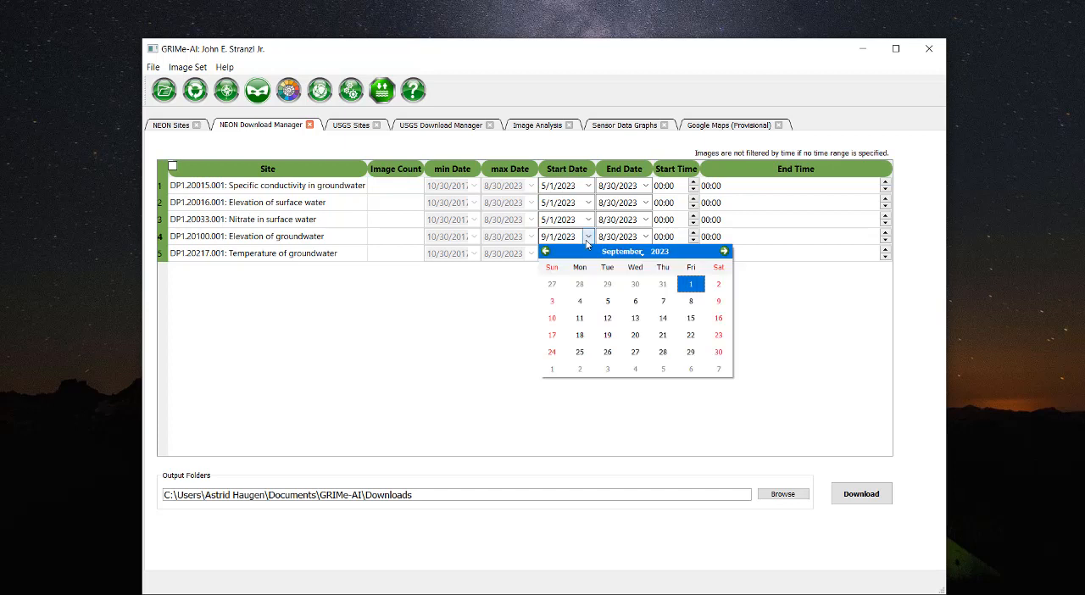
left_click(546, 251)
left_click(546, 252)
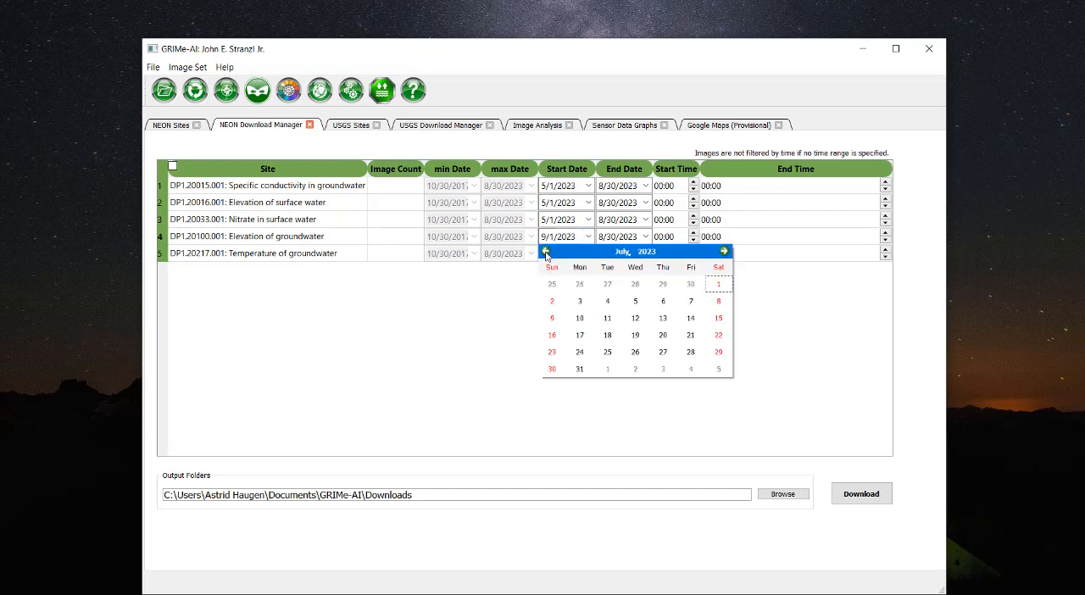
left_click(546, 252)
left_click(546, 251)
left_click(546, 252)
left_click(724, 252)
left_click(580, 284)
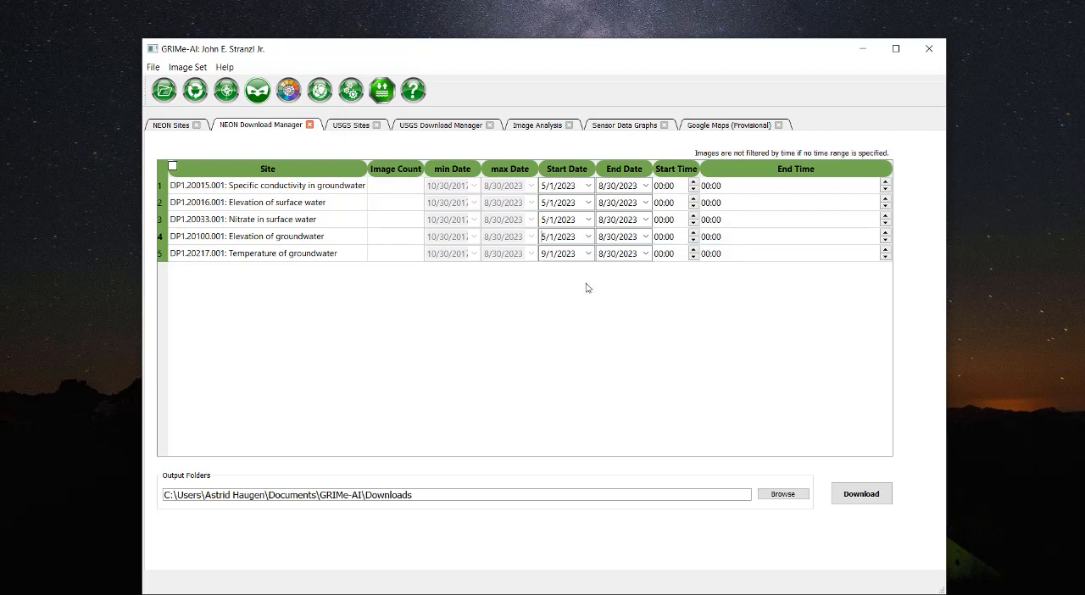
Set the start date of the Temperature of groundwater product to 5/1/2023.
left_click(588, 253)
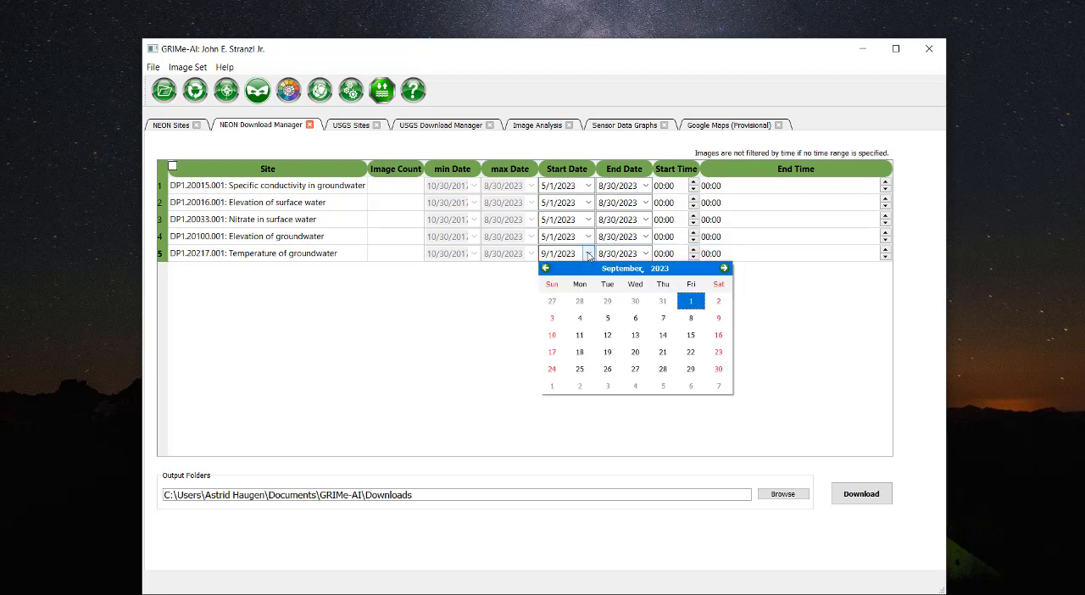
left_click(545, 268)
left_click(545, 269)
left_click(546, 269)
left_click(545, 268)
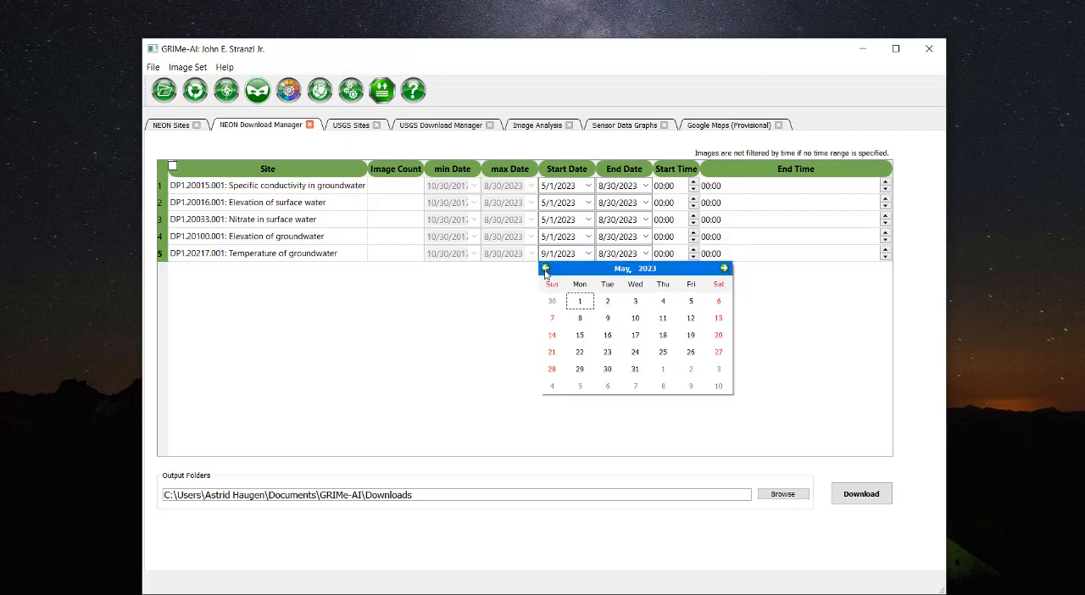
left_click(580, 302)
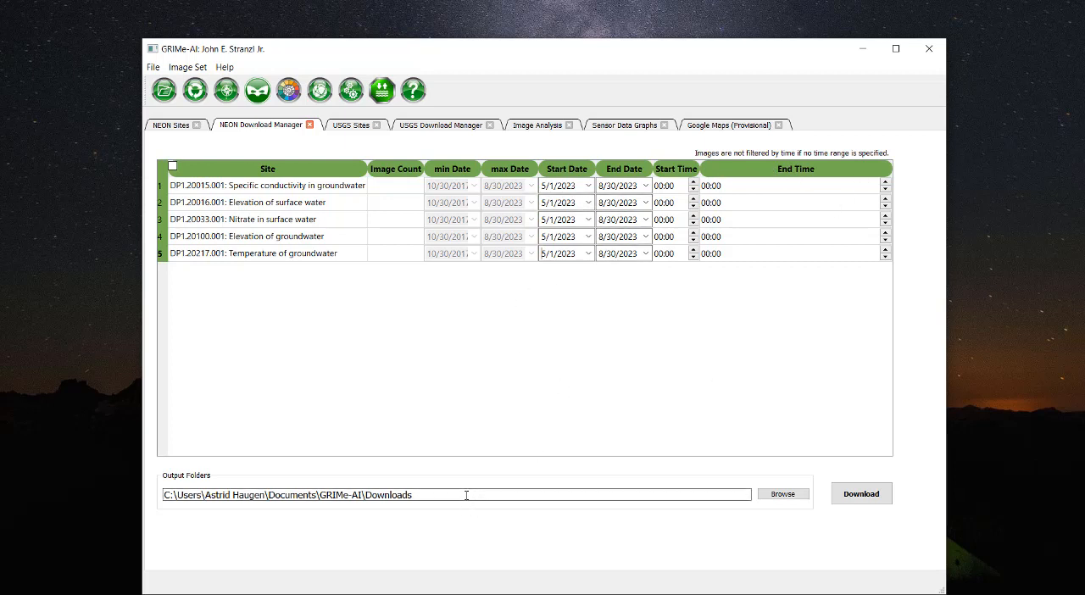
Replace the output folder path for the NEON downloads with C:\NEON_Test_0.
left_click_drag(467, 494, 154, 485)
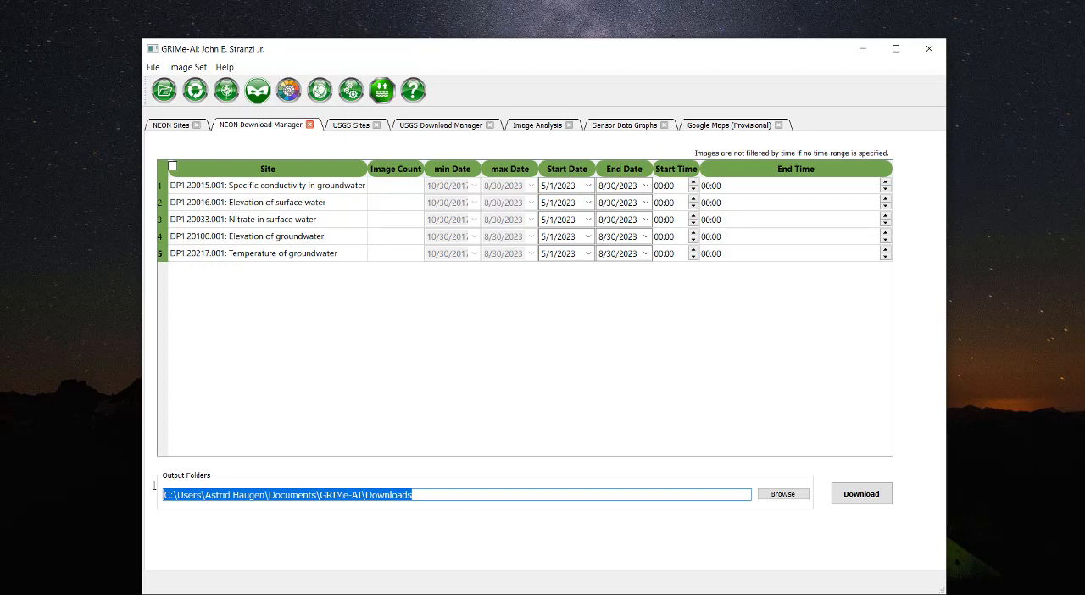
key("BackSpace")
type("C:\\")
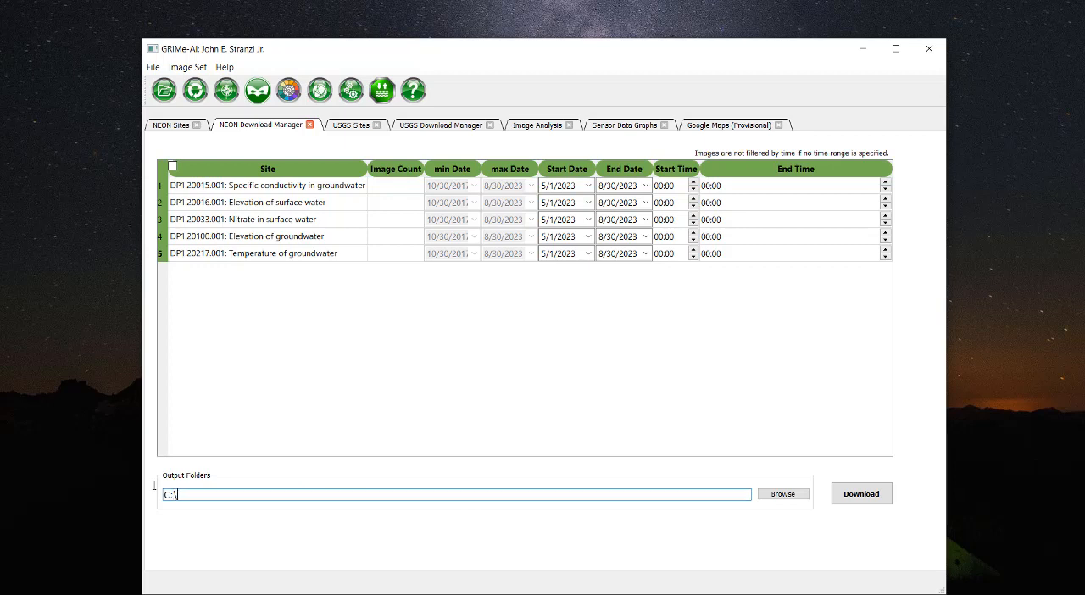
type("NEON_Test_0")
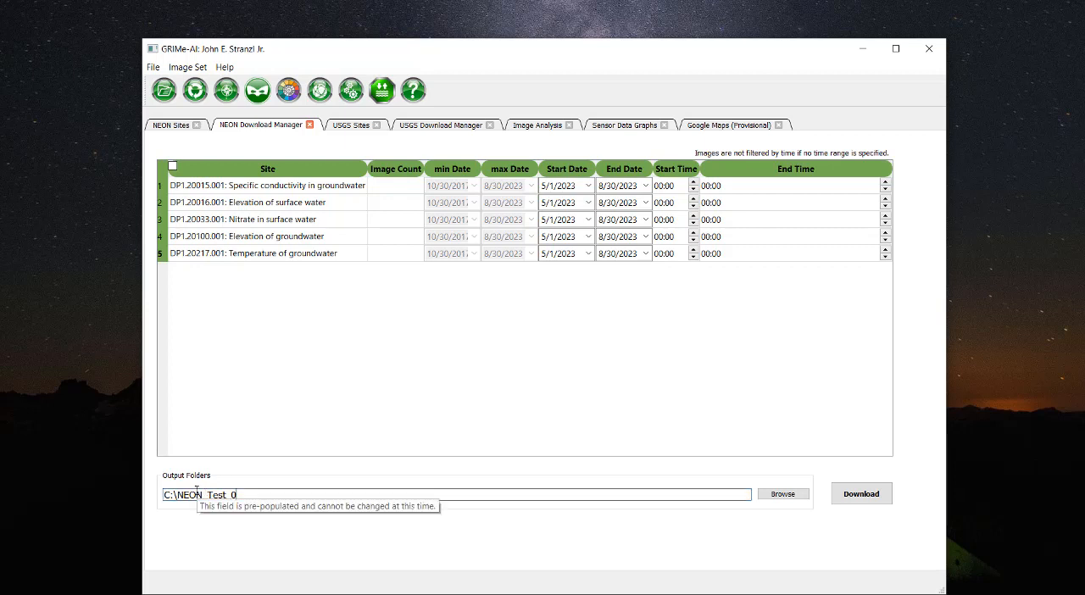
type("\\")
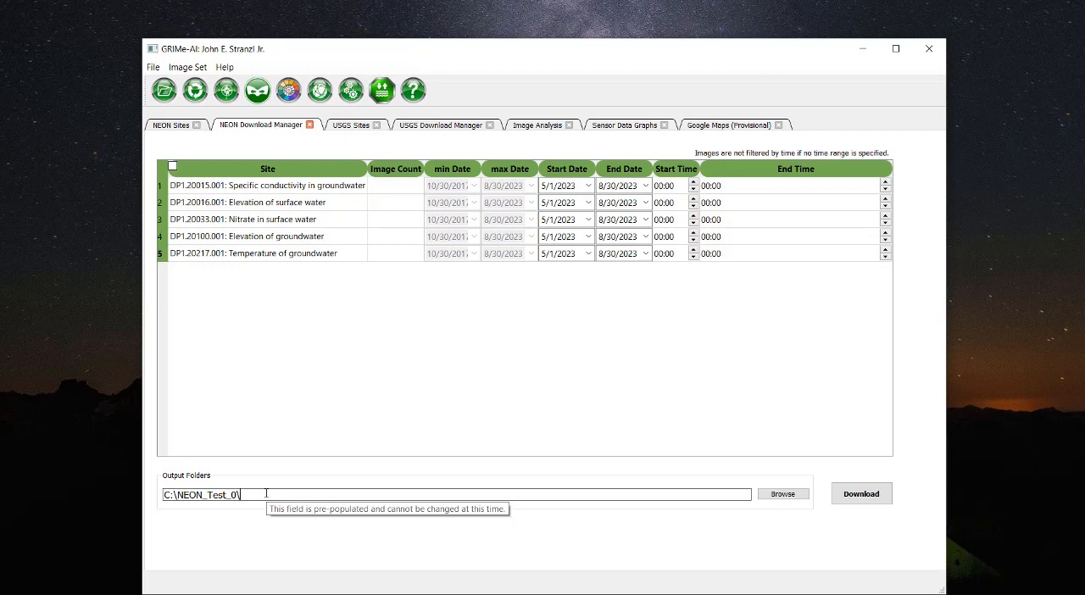
type("Test\\Test")
key("BackSpace")
key("BackSpace")
key("BackSpace")
key("BackSpace")
key("BackSpace")
key("BackSpace")
key("BackSpace")
key("BackSpace")
key("BackSpace")
key("BackSpace")
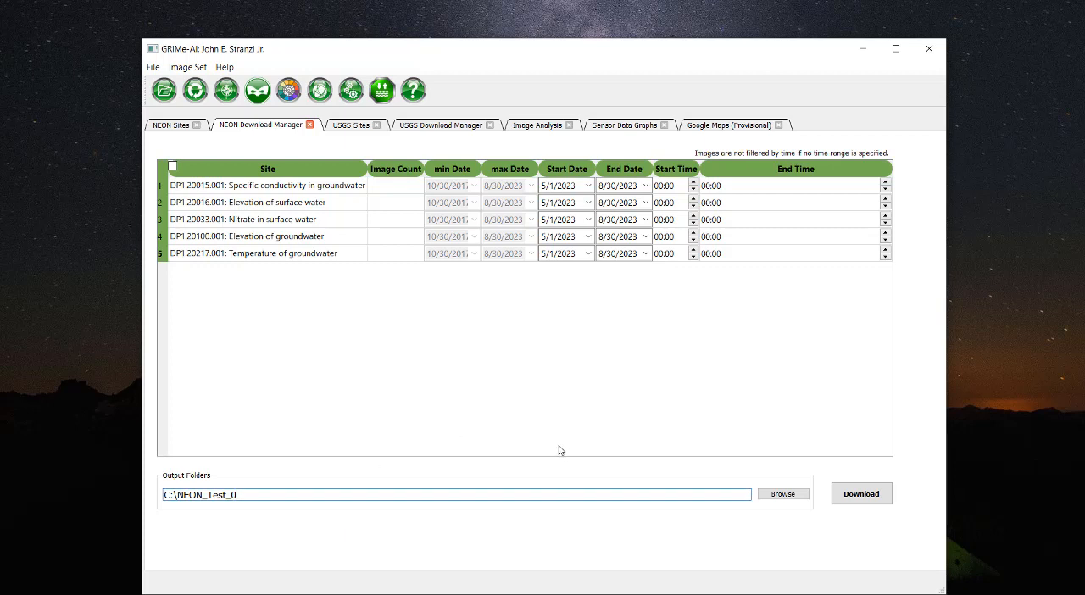
Start the download of the listed NEON products and dismiss the partial download notices.
left_click(868, 499)
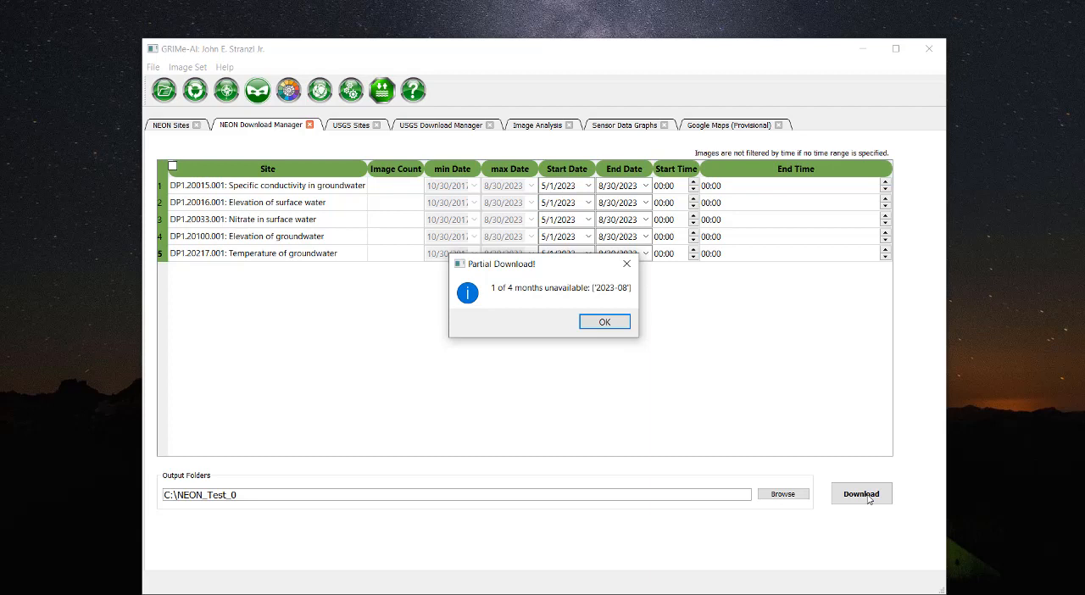
left_click(604, 324)
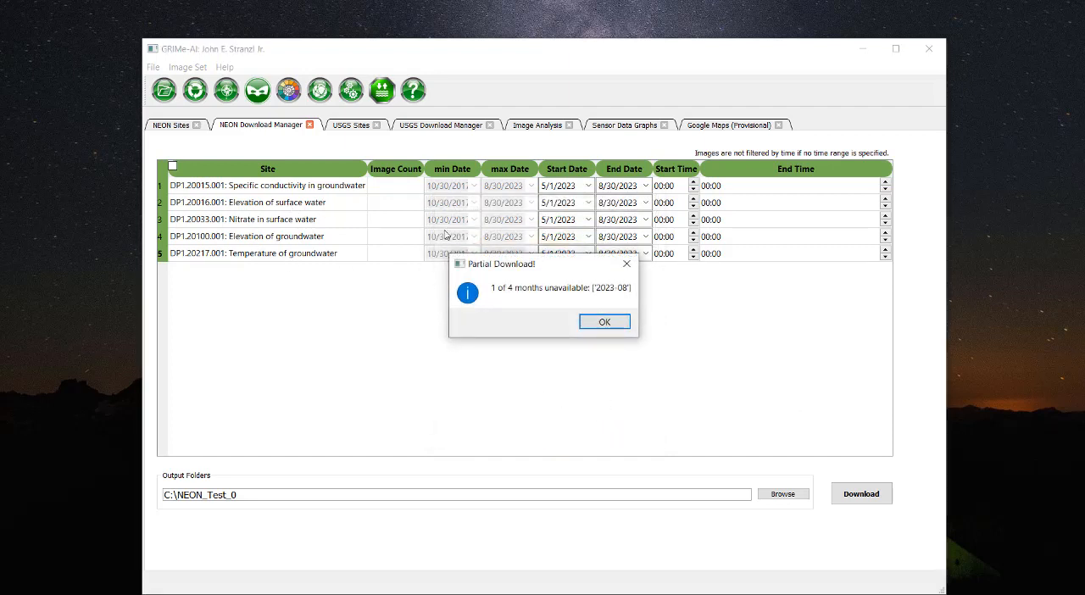
left_click(605, 323)
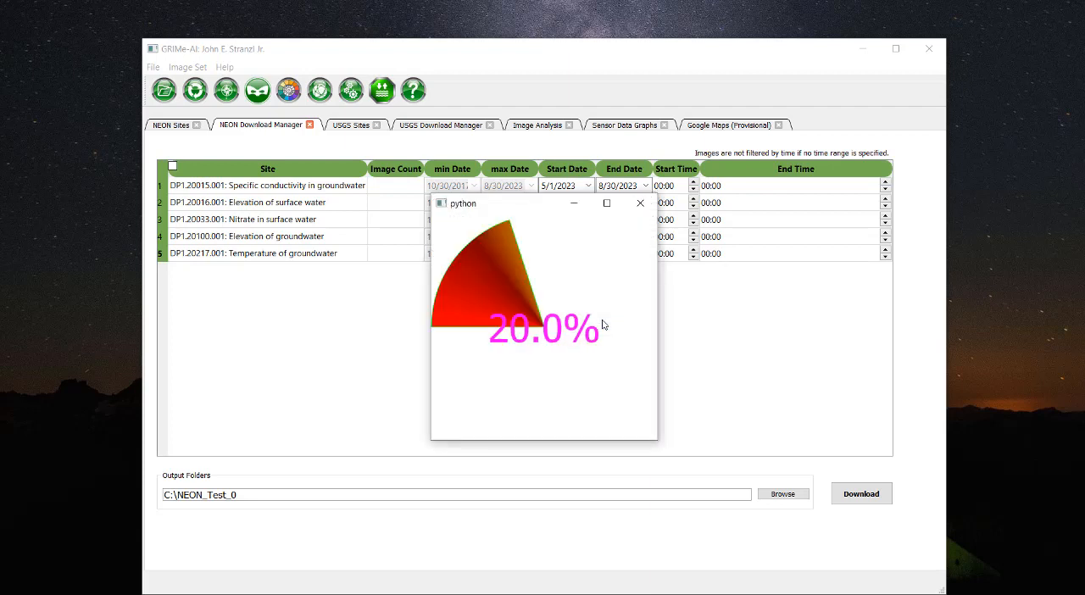
mouse_move(836, 592)
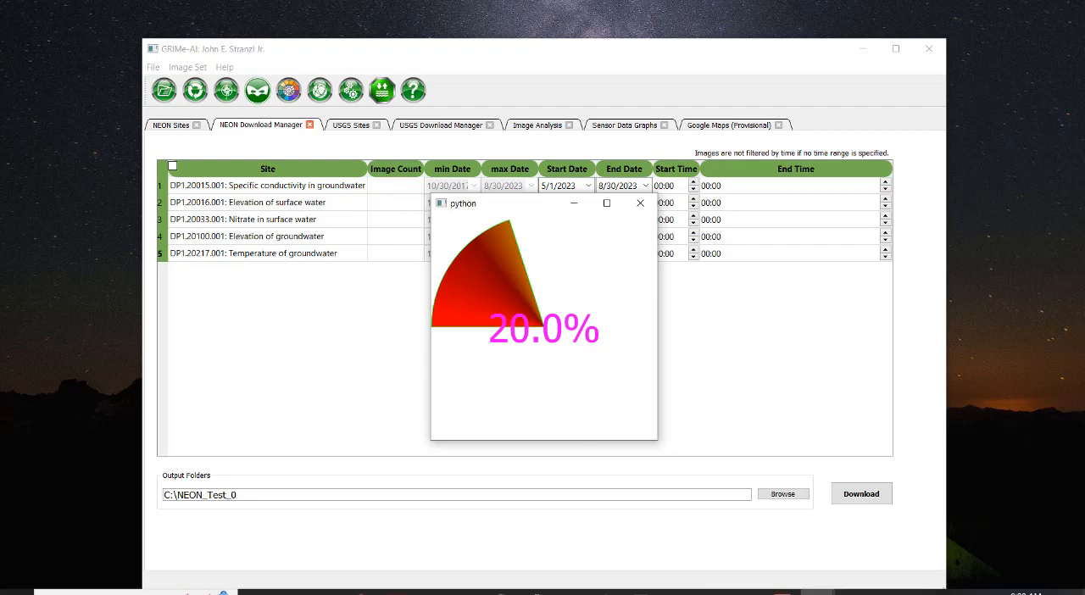
left_click(834, 592)
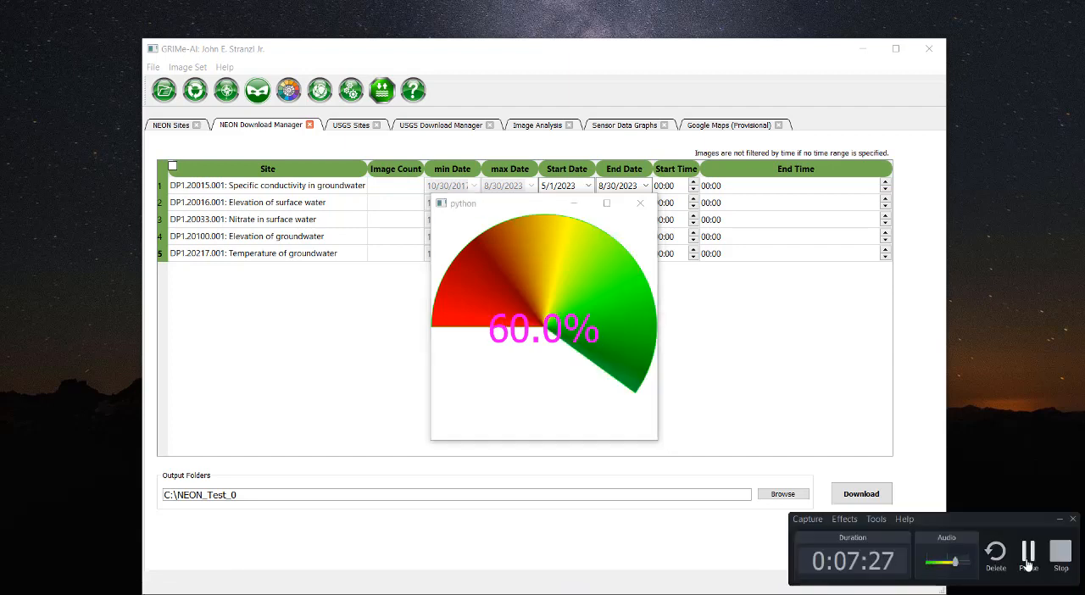
left_click(1028, 560)
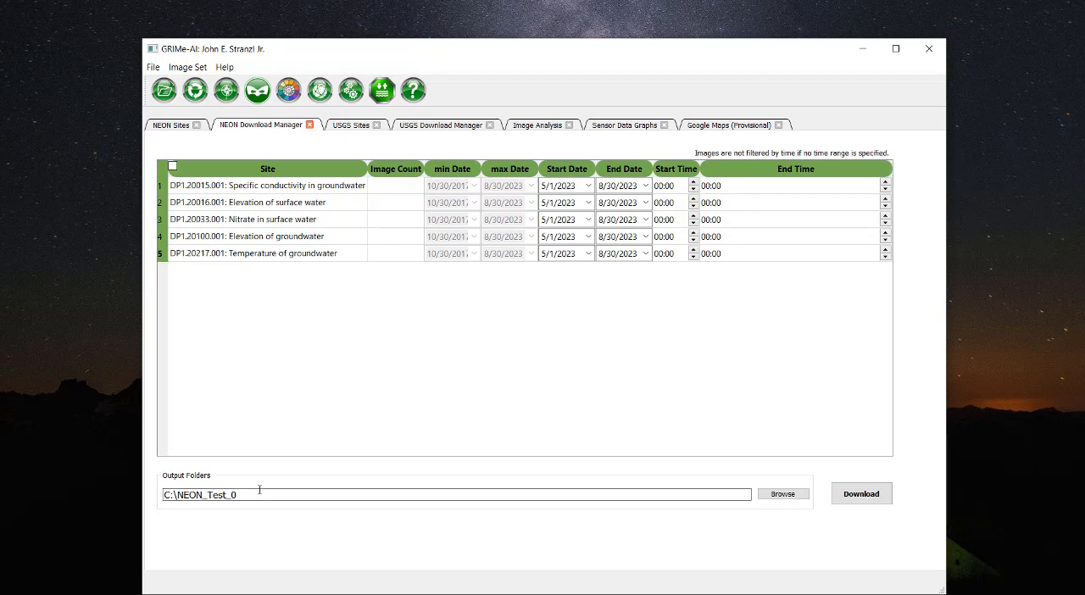
Switch to File Explorer at C:\NEON_Test_0, widen the Name column and open the 20033 - Nitrate in surface water folder.
key("alt+Tab")
key("alt+Tab")
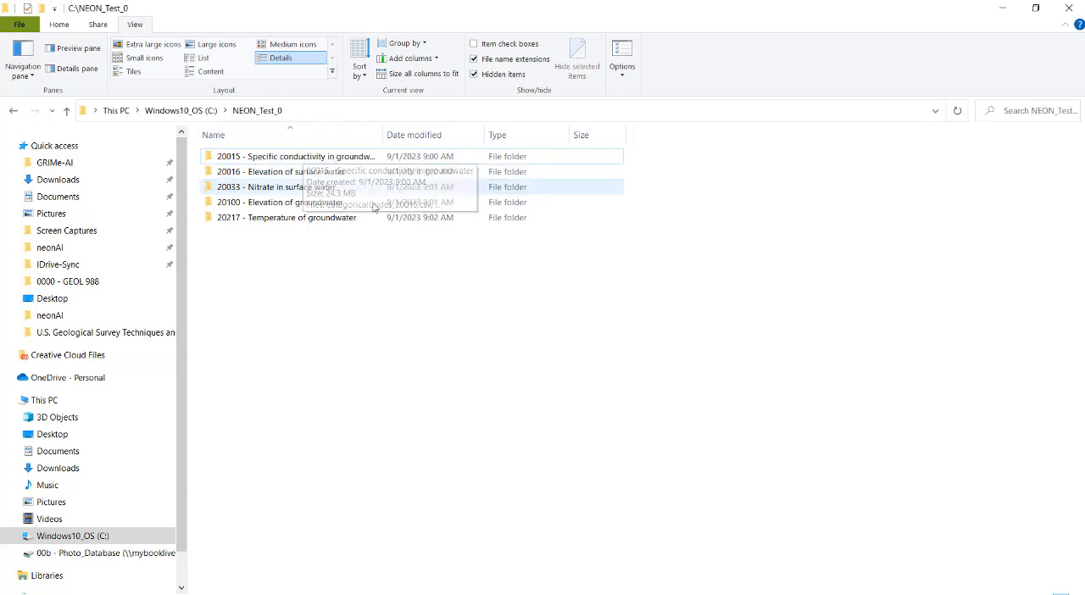
left_click_drag(383, 134, 458, 140)
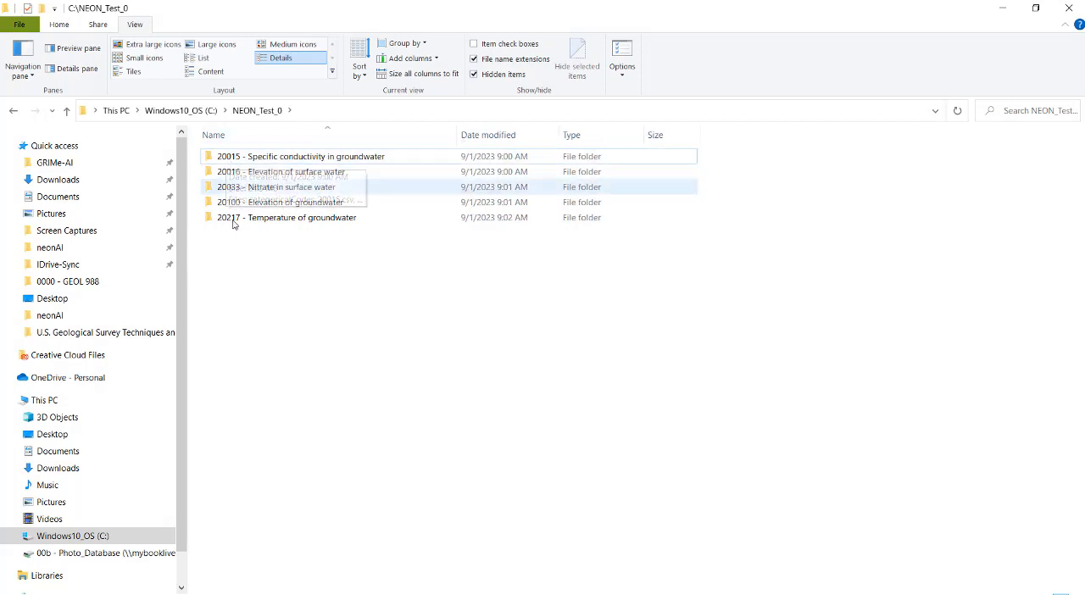
double_click(345, 188)
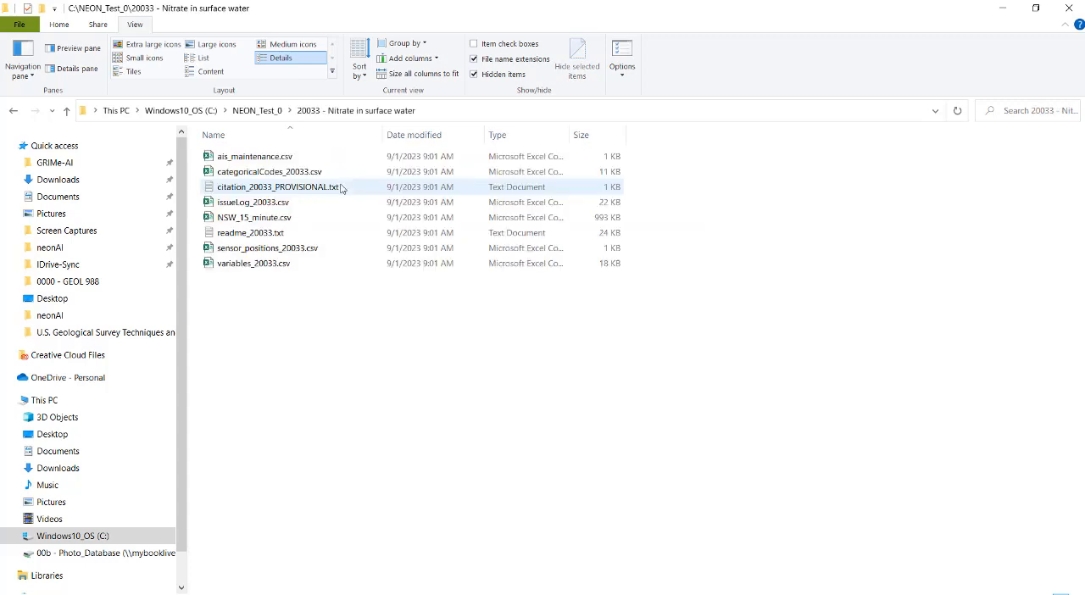
Fit the Name column to its contents, then view citation_20033_PROVISIONAL.txt and close it.
double_click(383, 135)
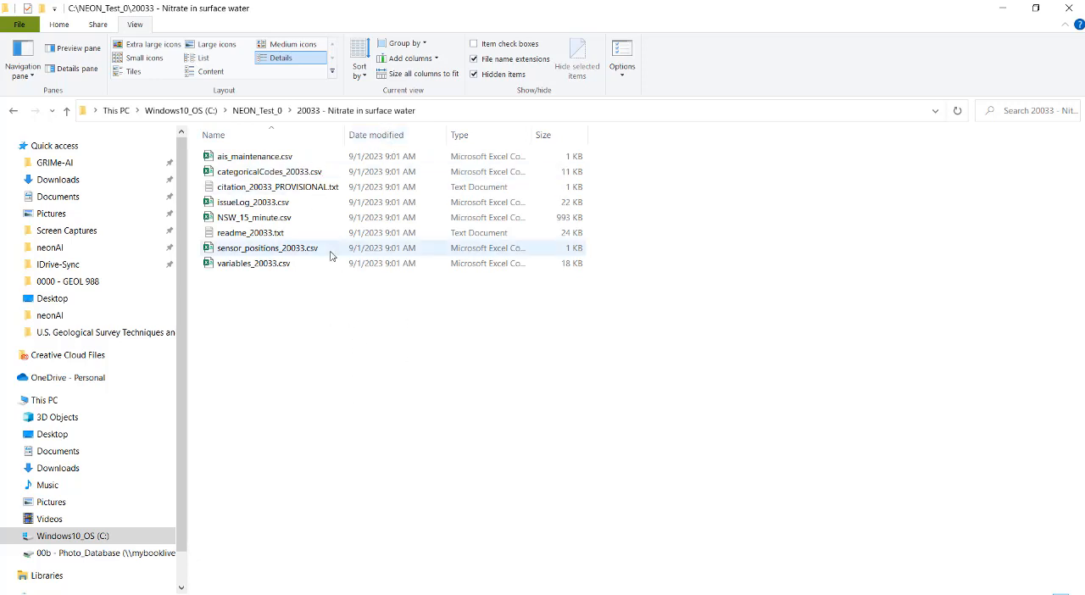
double_click(299, 186)
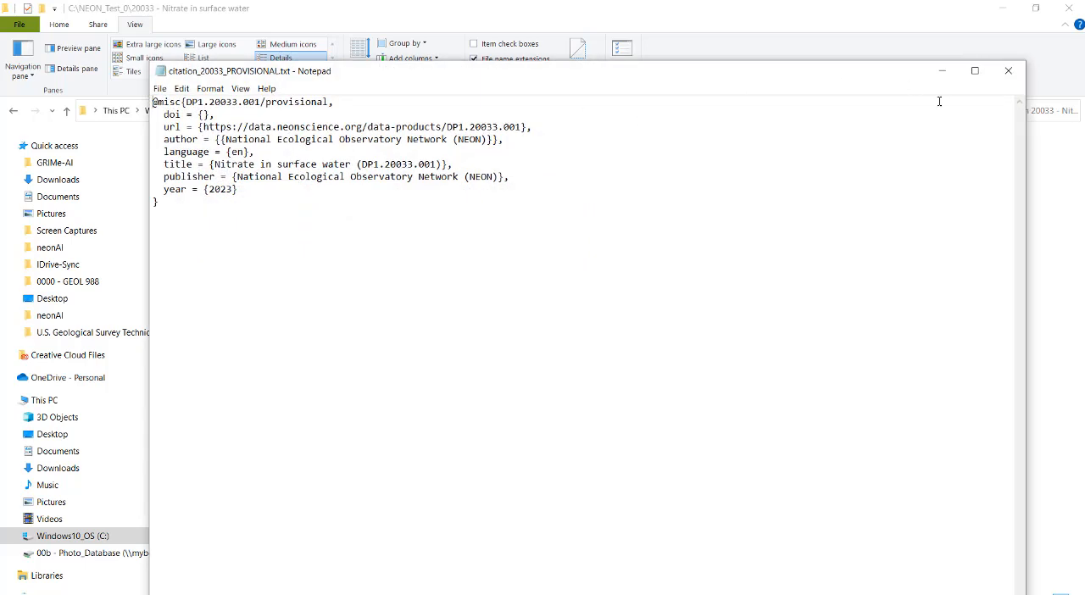
left_click(1008, 70)
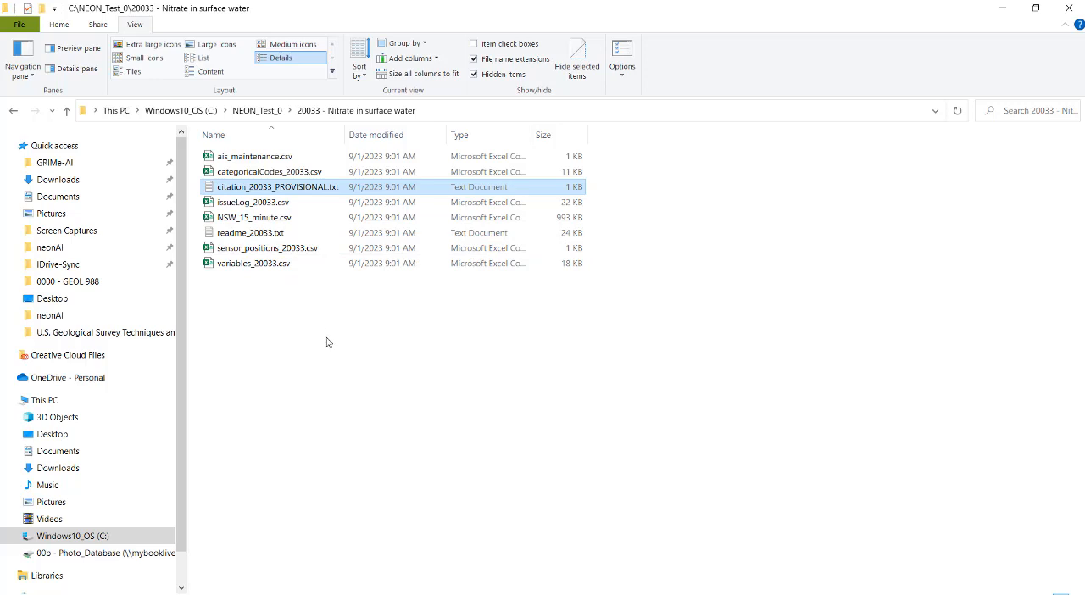
Open NSW_15_minute.csv in Excel and fit all column widths to their contents.
left_click(261, 222)
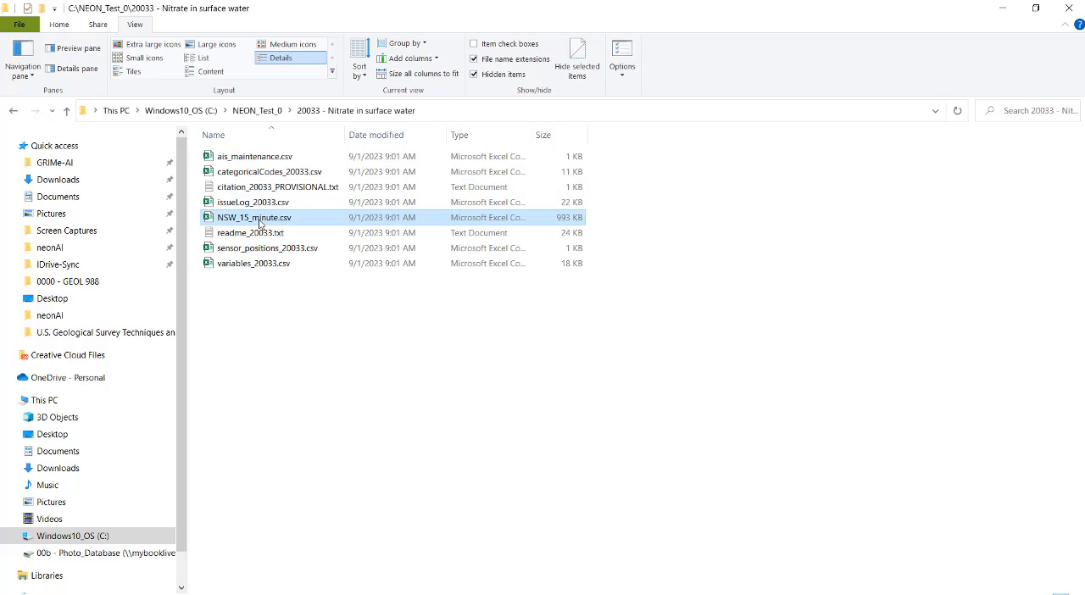
double_click(260, 222)
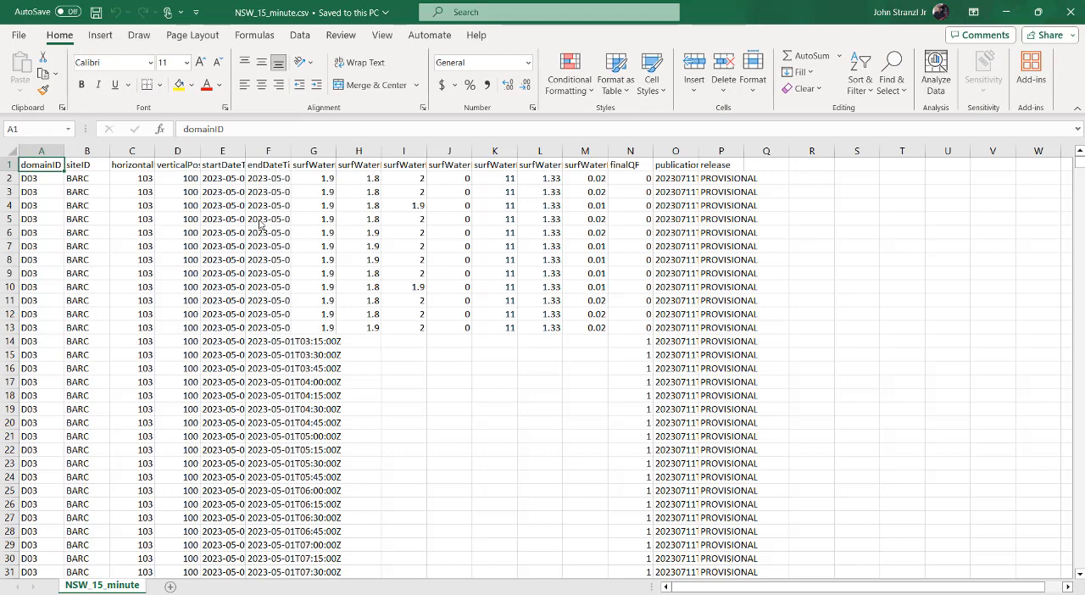
left_click(10, 153)
double_click(64, 151)
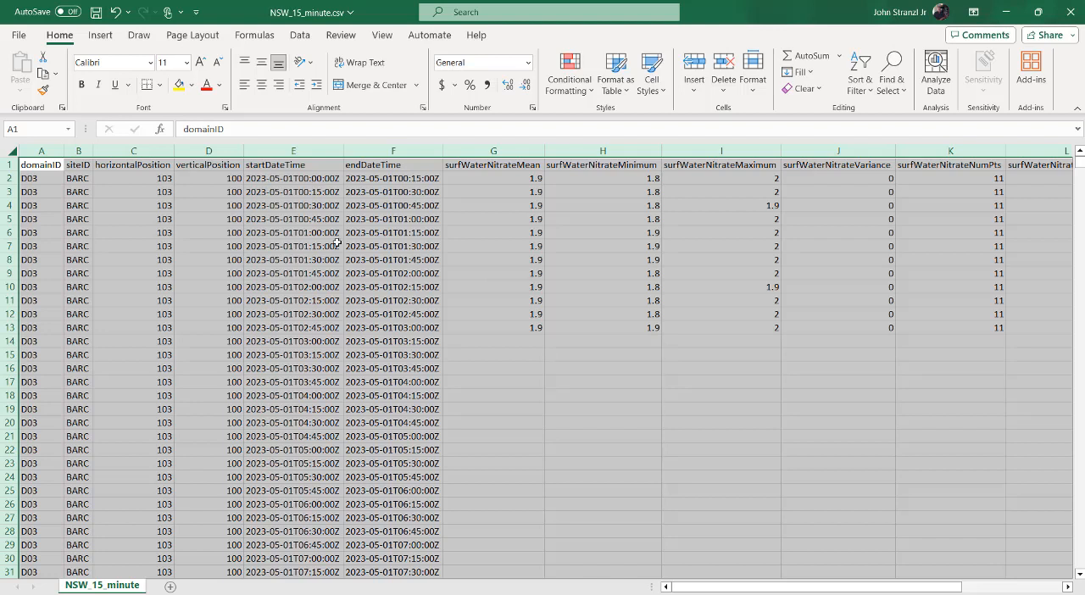
Examine the surfWaterNitrateMean column for filled and blank readings across the 15-minute intervals, and return to its header.
left_click(505, 339)
key("Down")
key("Down")
key("Down")
key("Down")
key("Down")
key("Down")
key("Down")
key("Down")
key("Down")
key("Down")
key("Down")
key("Down")
key("Down")
key("Down")
key("Down")
key("Down")
key("Down")
key("Down")
key("Down")
key("Down")
key("Down")
key("Down")
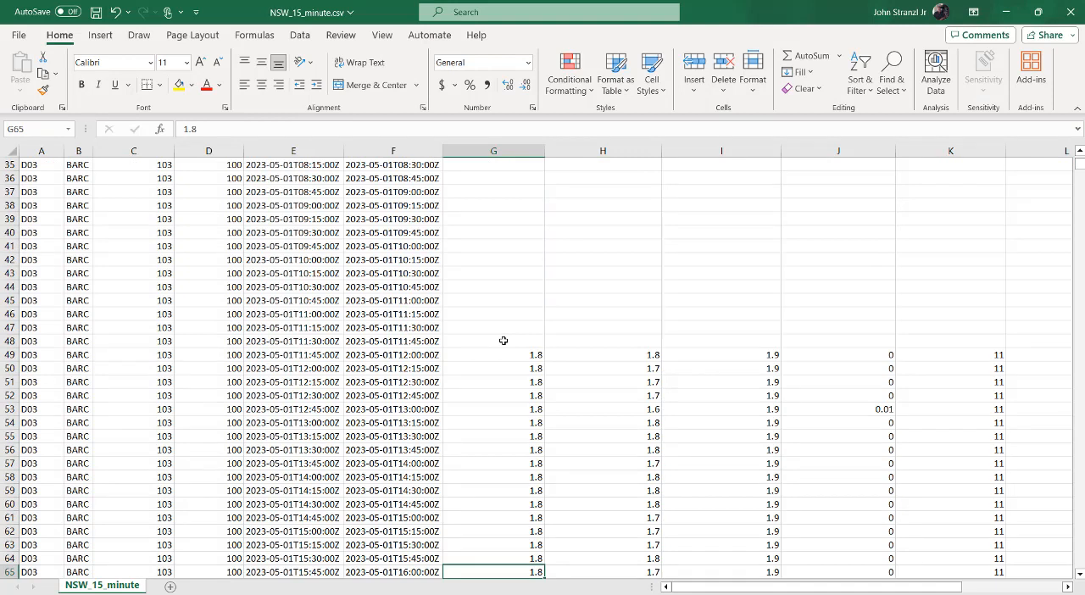
left_click(508, 356)
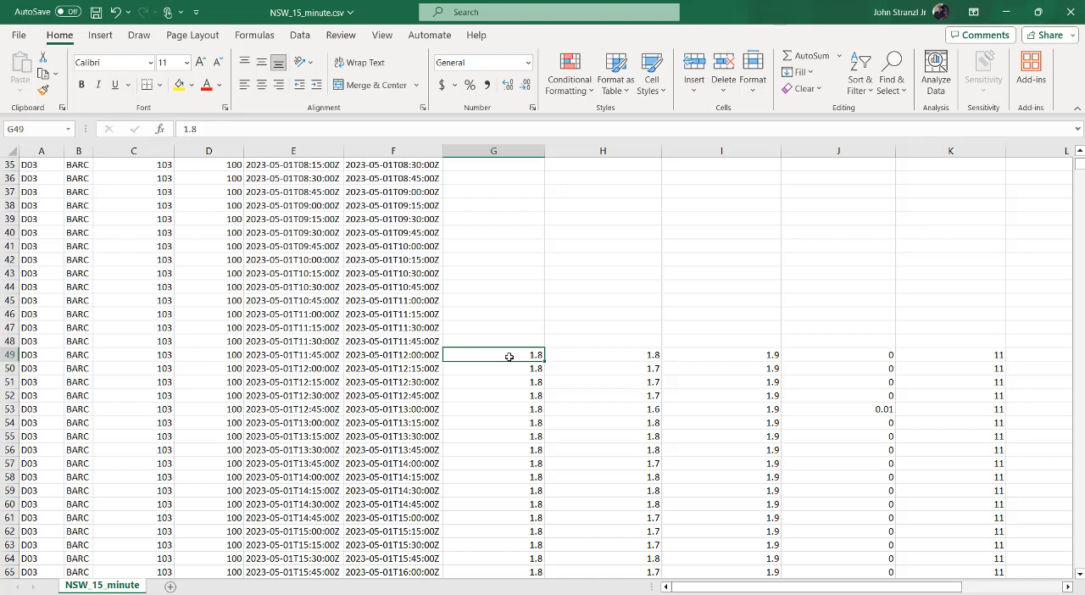
key("Down")
key("Down")
key("Down")
key("Down")
key("Down")
key("Down")
key("Down")
key("Down")
key("Down")
key("Down")
key("Down")
key("Down")
key("Down")
key("Down")
key("Down")
key("Down")
key("Down")
key("Down")
key("Down")
key("Down")
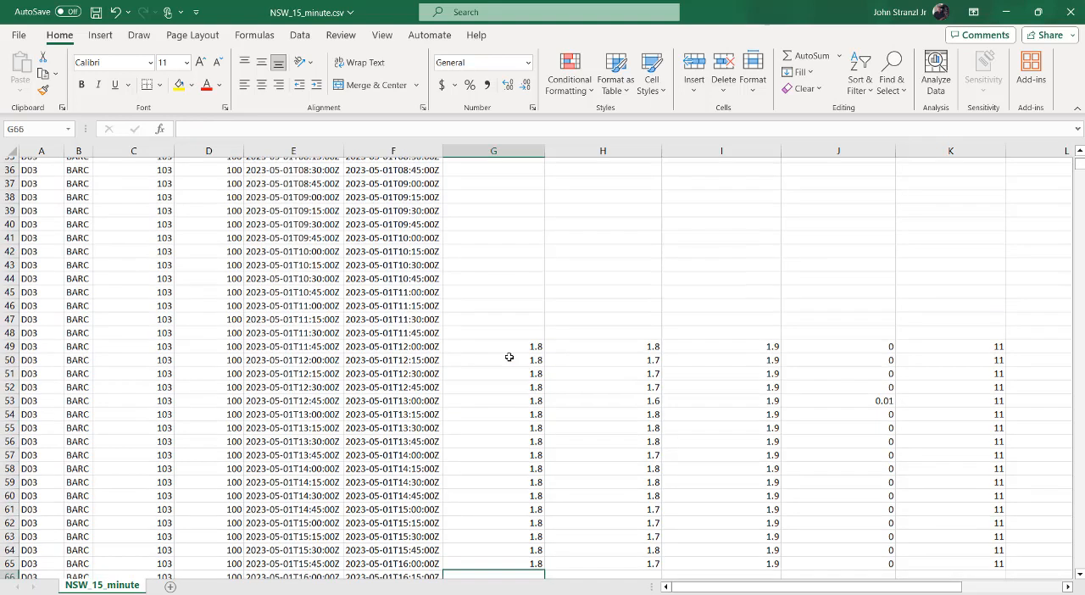
key("Up")
key("Up")
key("Up")
key("Up")
key("Up")
key("Up")
key("Up")
key("Up")
key("Up")
key("Up")
key("Up")
key("Up")
key("Up")
key("Up")
key("Up")
key("Up")
key("Up")
key("Up")
key("Up")
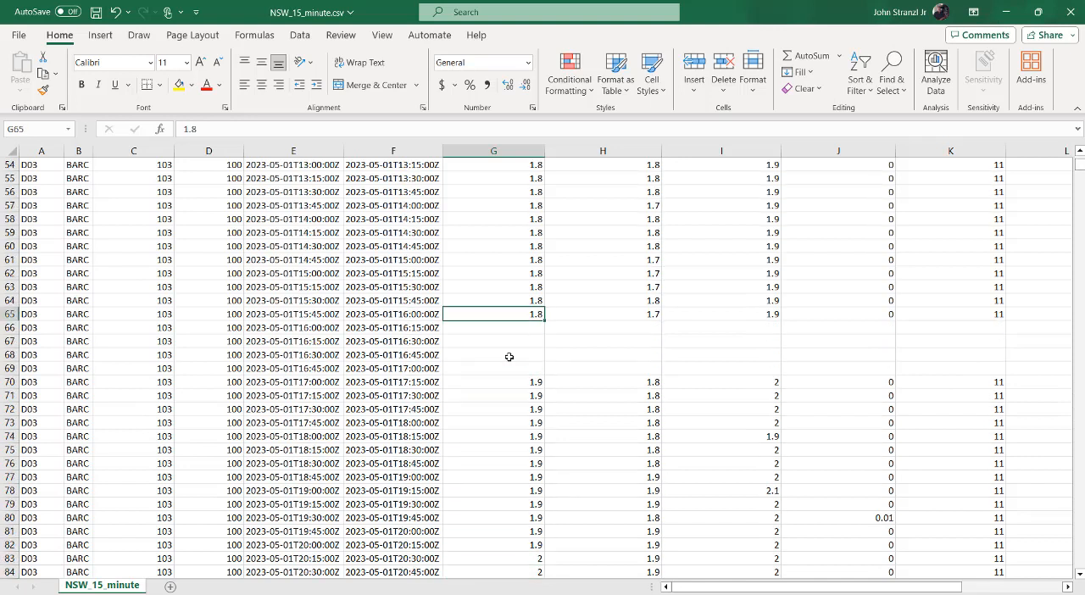
key("Down")
key("Down")
key("Down")
key("Down")
key("Down")
key("Down")
key("Down")
key("Page_Down")
key("Page_Down")
key("Page_Down")
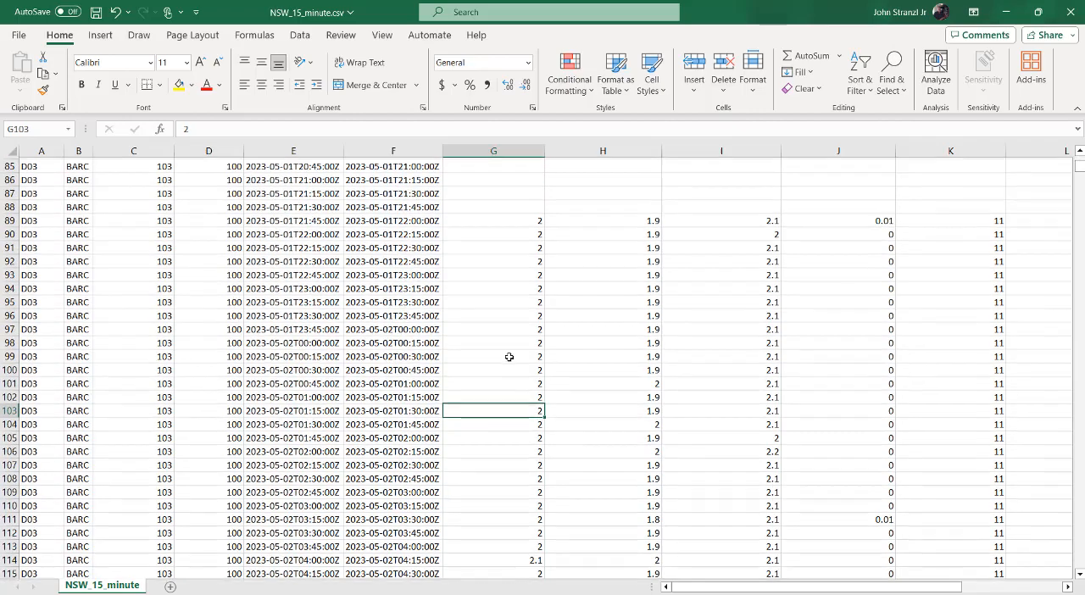
key("Page_Up")
key("Page_Up")
key("Page_Up")
key("Page_Up")
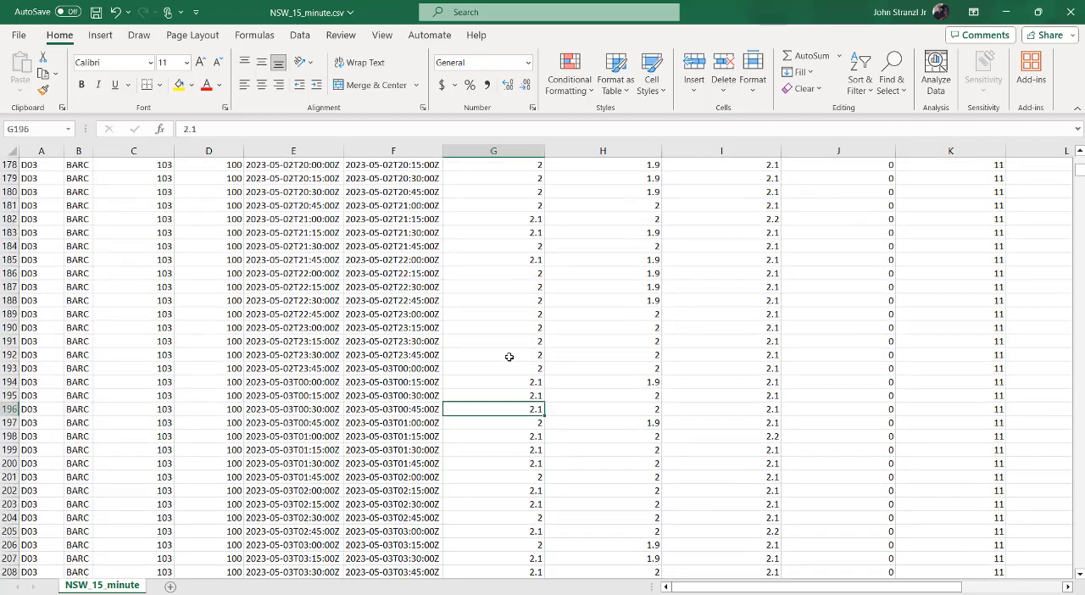
key("Page_Up")
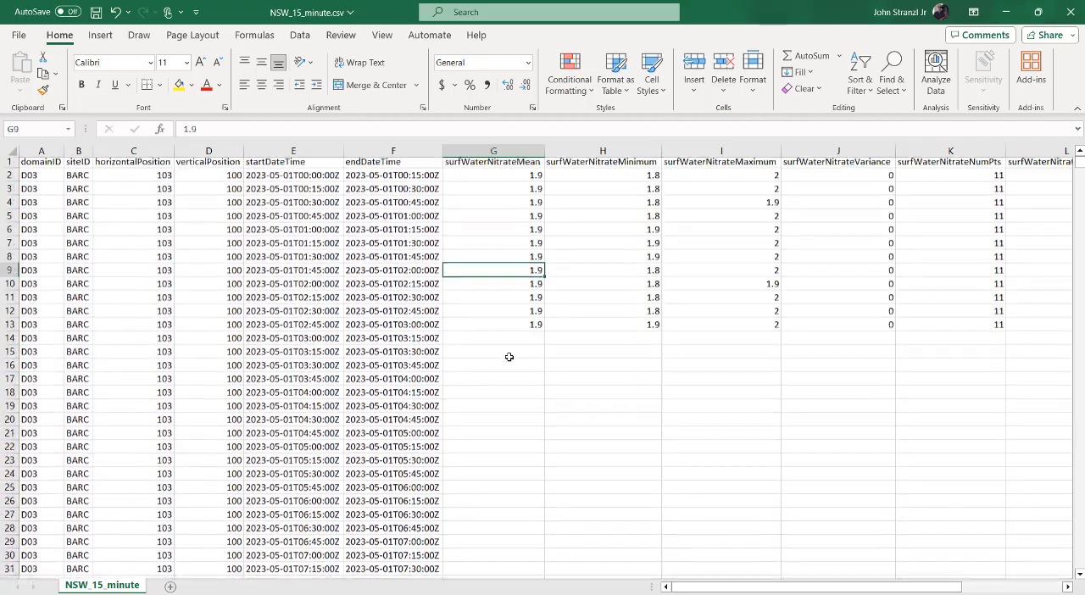
key("Down")
key("Down")
key("Down")
key("Down")
key("Down")
key("shift+Down")
key("shift+Down")
key("shift+Down")
key("shift+Down")
key("shift+Down")
key("shift+Down")
key("shift+Down")
key("shift+Down")
key("shift+Down")
key("shift+Down")
key("shift+Down")
key("shift+Down")
key("shift+Down")
key("shift+Down")
key("shift+Down")
key("shift+Down")
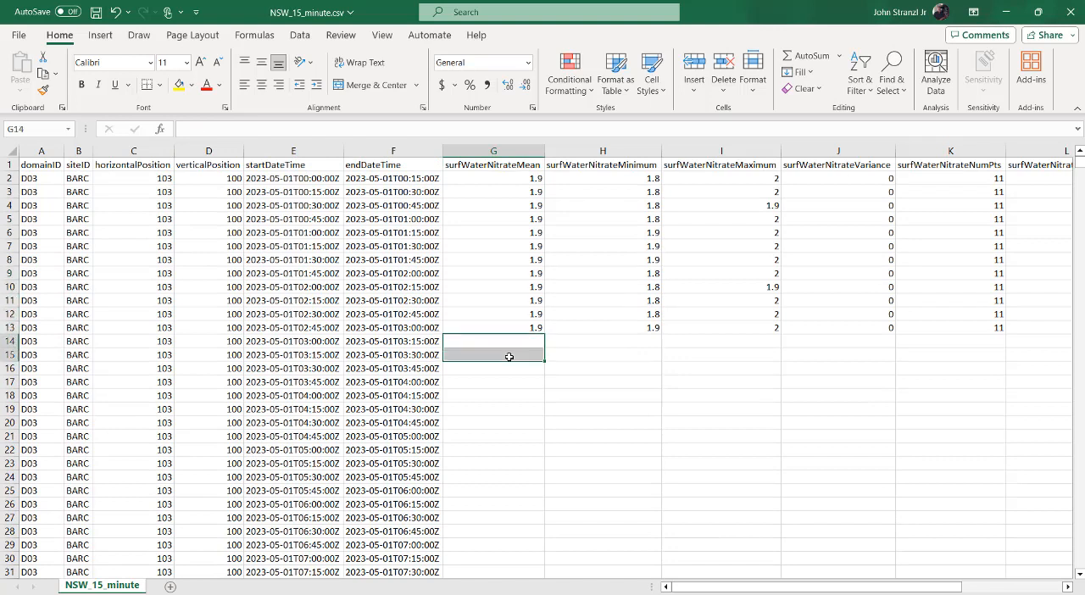
key("Down")
key("Down")
key("Down")
key("Down")
key("Down")
key("Down")
key("Down")
key("Down")
key("Down")
key("Down")
key("Down")
key("Down")
key("Down")
key("Down")
key("Down")
key("Down")
key("Down")
key("Down")
key("Down")
key("Down")
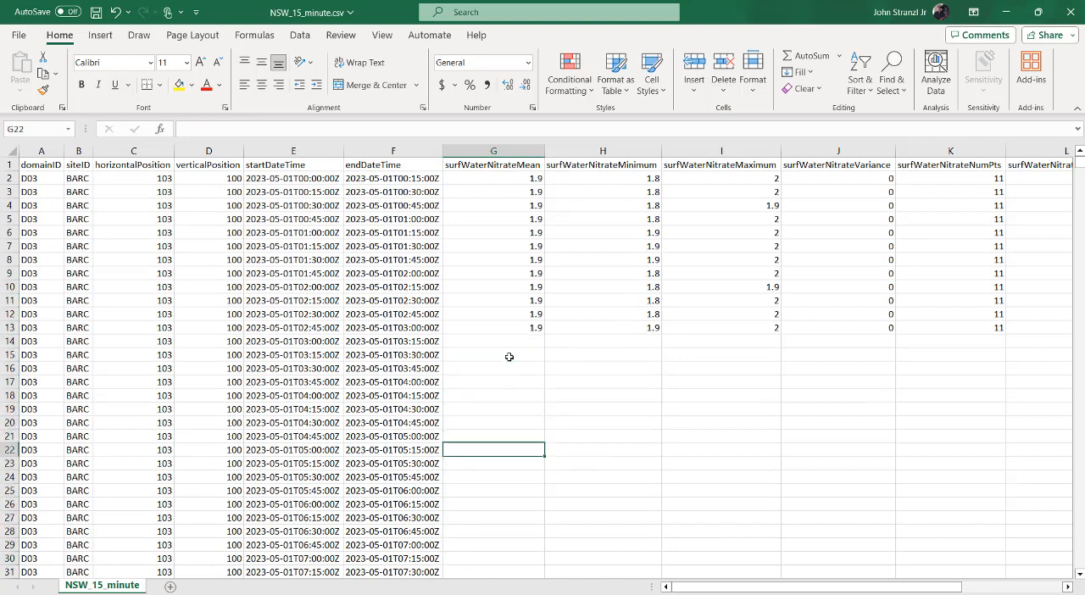
key("Down")
key("Down")
key("Down")
key("Down")
key("Down")
key("Down")
key("Down")
key("Down")
key("Down")
key("Down")
key("Down")
key("Down")
key("Down")
key("Down")
key("Down")
key("Down")
key("Down")
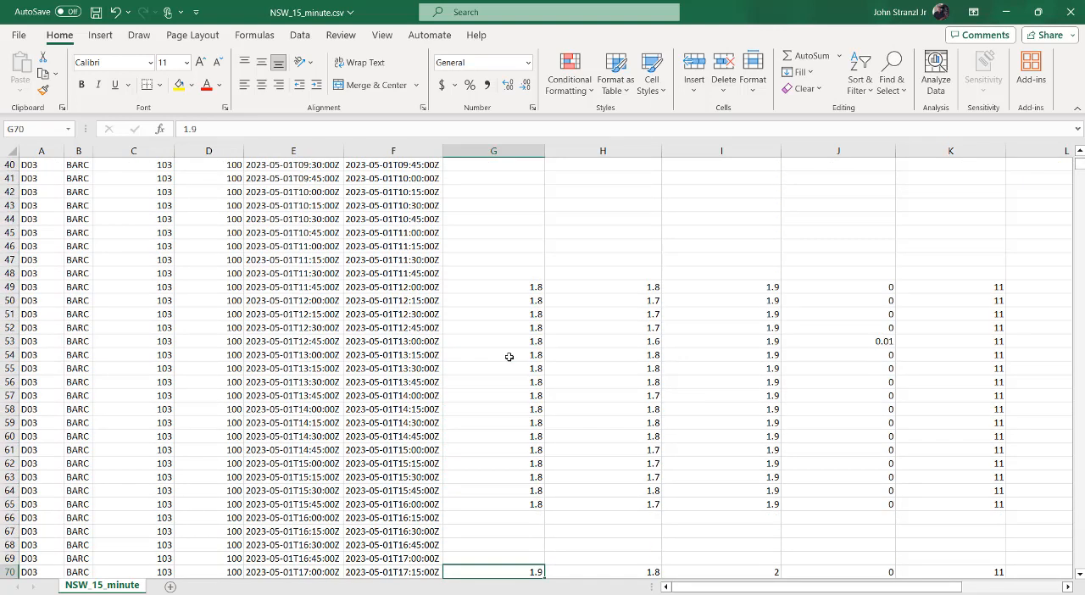
key("Up")
key("Up")
key("Up")
key("Up")
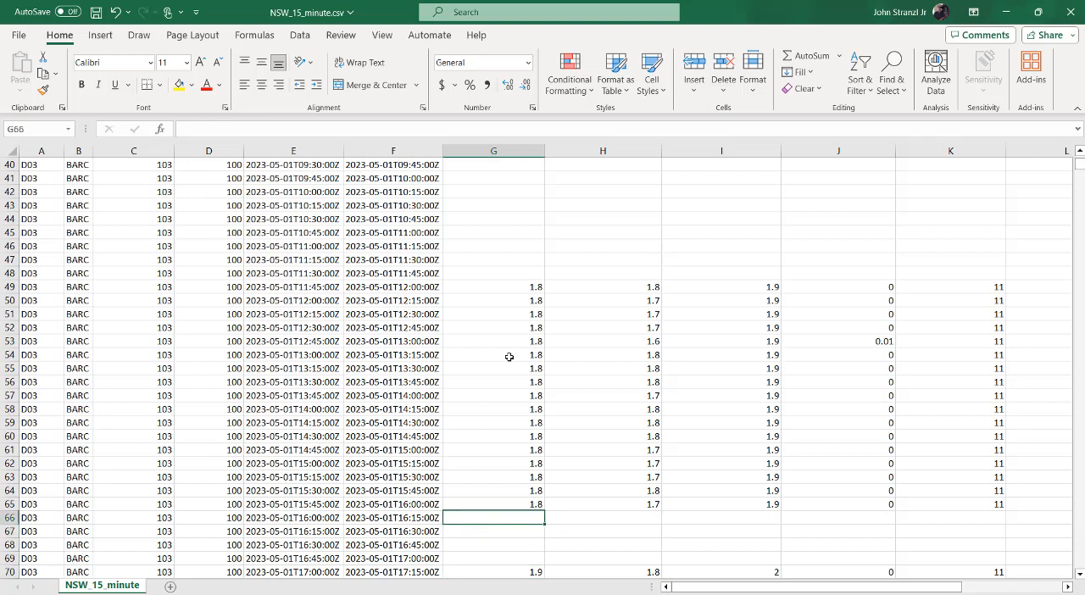
key("Up")
key("Up")
key("Up")
key("Up")
key("Up")
key("Up")
key("Up")
key("Up")
key("Up")
key("Up")
key("Up")
key("Up")
key("Up")
key("Up")
key("Up")
key("Up")
key("Up")
key("Up")
key("Up")
key("Up")
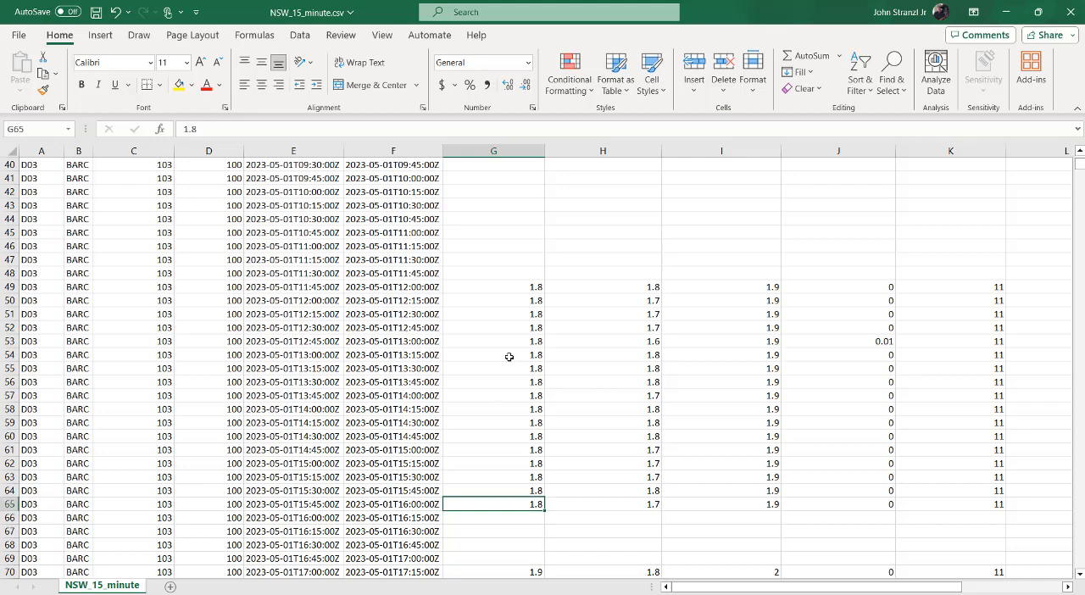
key("Up")
key("Up")
key("Up")
key("Up")
key("Up")
key("Up")
key("Up")
key("Up")
key("Up")
key("Up")
key("Up")
key("Up")
key("Up")
key("Up")
key("Up")
key("Up")
key("Up")
key("Up")
key("Up")
key("Up")
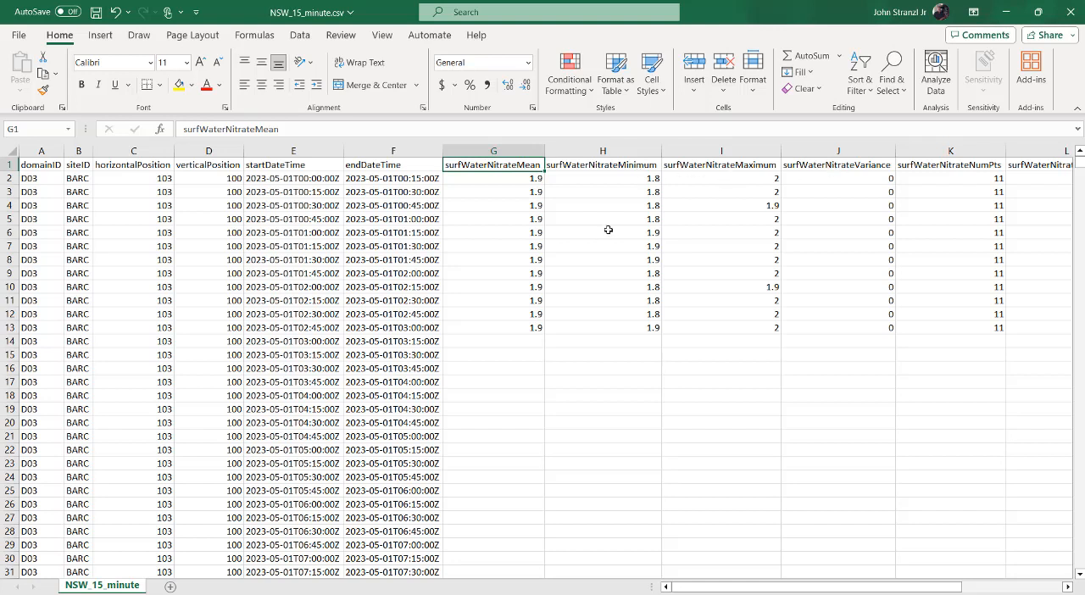
Examine the remaining columns of row 2, including finalQF and publicationDate, and close NSW_15_minute.csv without saving.
left_click(966, 177)
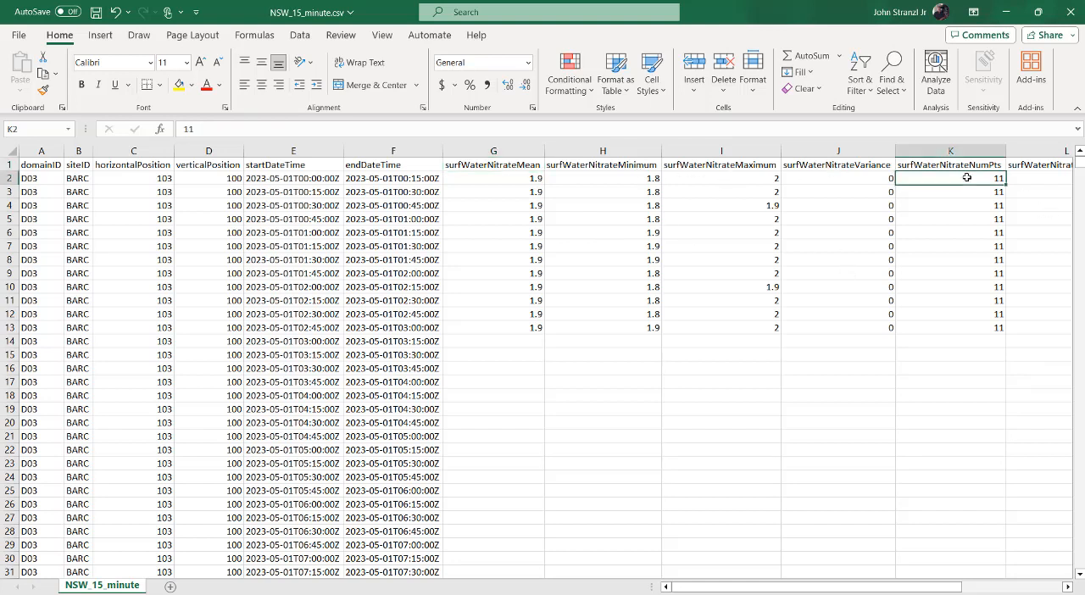
key("Up")
key("Down")
key("Left")
key("Left")
key("Left")
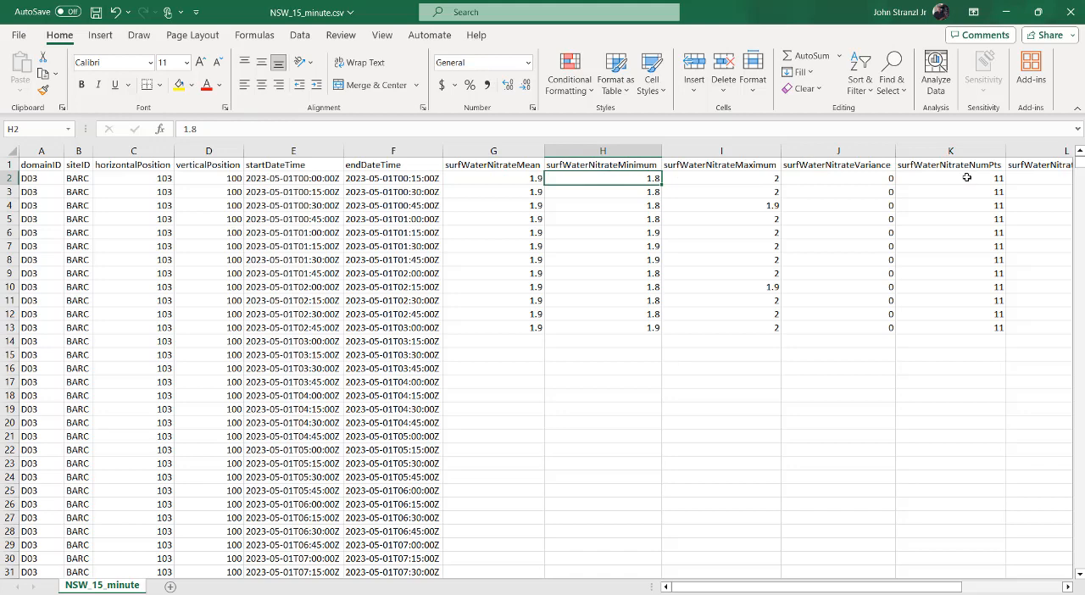
key("Right")
key("Right")
key("Right")
key("Right")
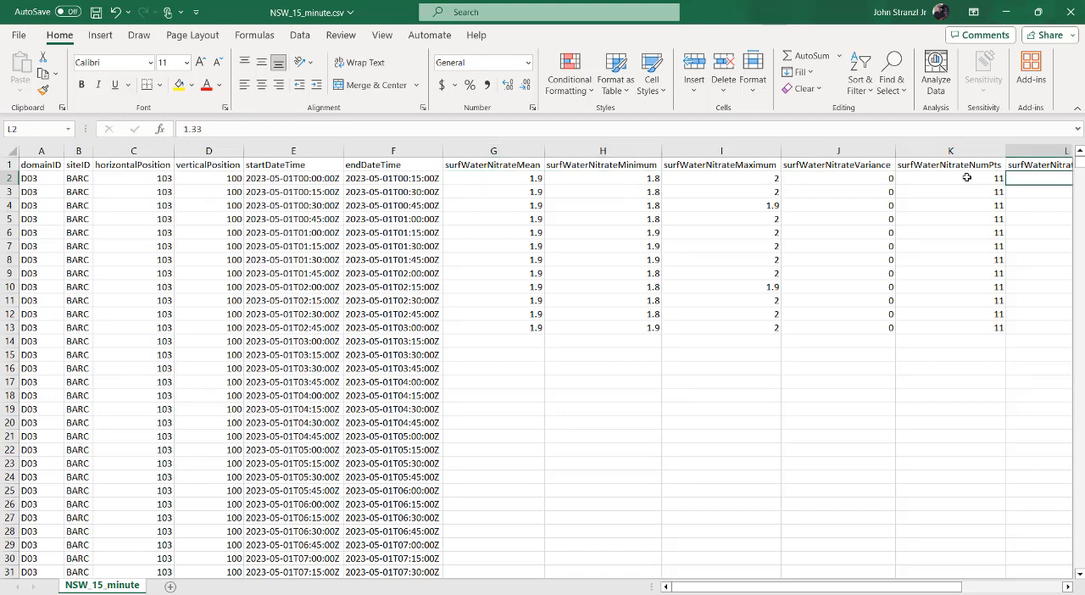
key("ctrl+Right")
key("Left")
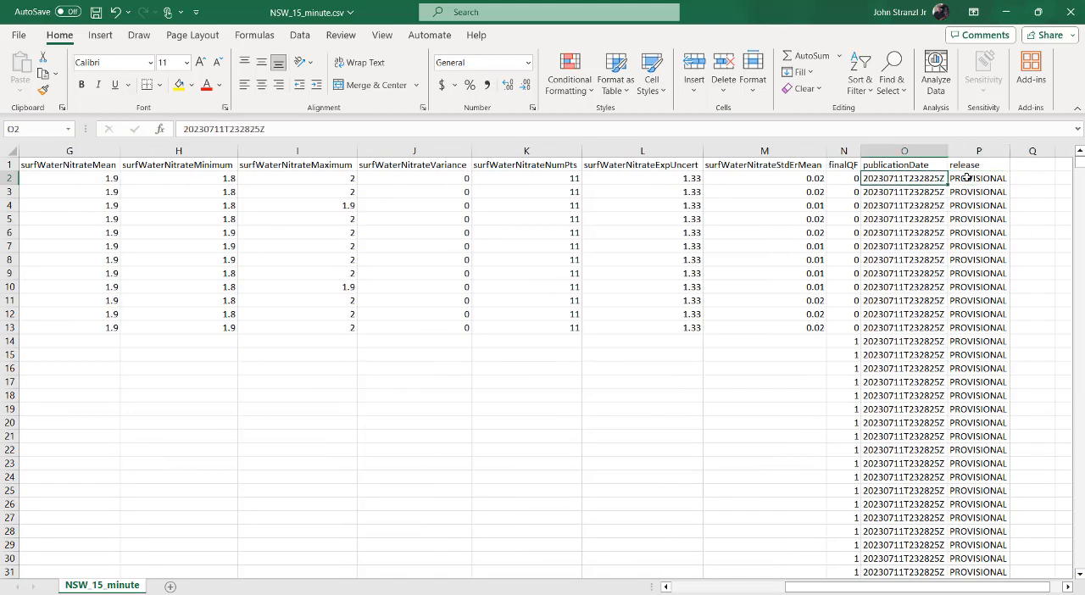
key("Left")
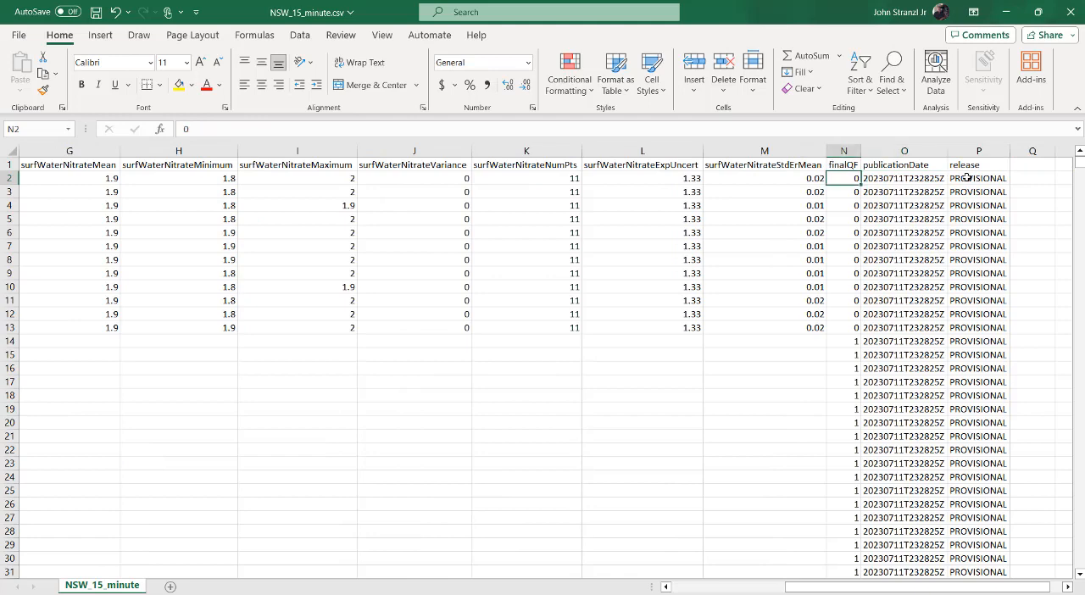
key("Left")
key("Left")
key("Left")
key("Left")
key("Left")
key("Left")
key("Left")
key("Left")
key("Left")
key("Left")
key("Left")
key("Left")
key("Left")
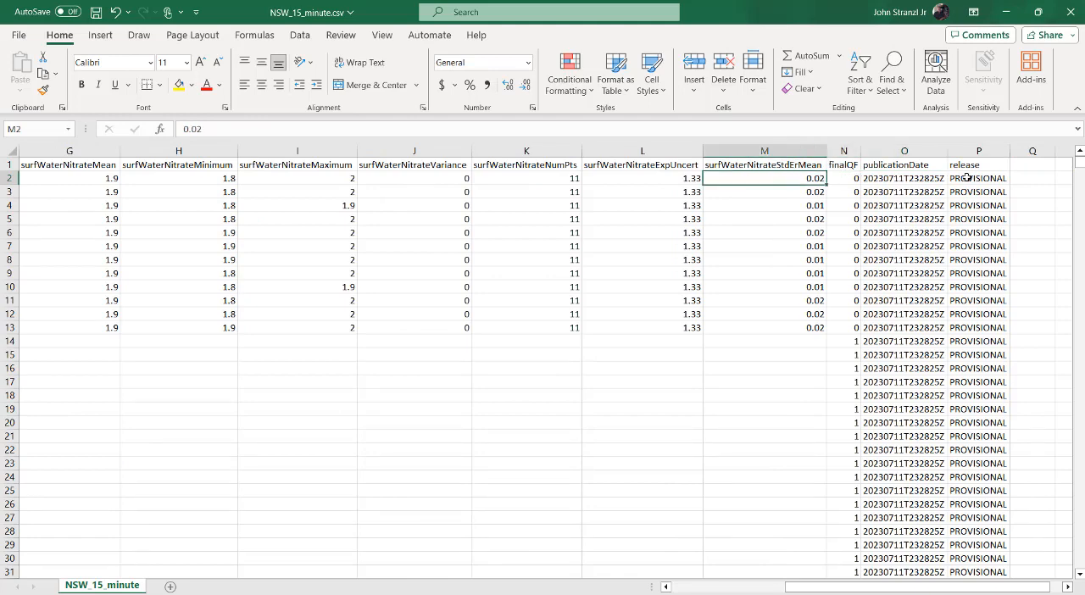
left_click(1066, 12)
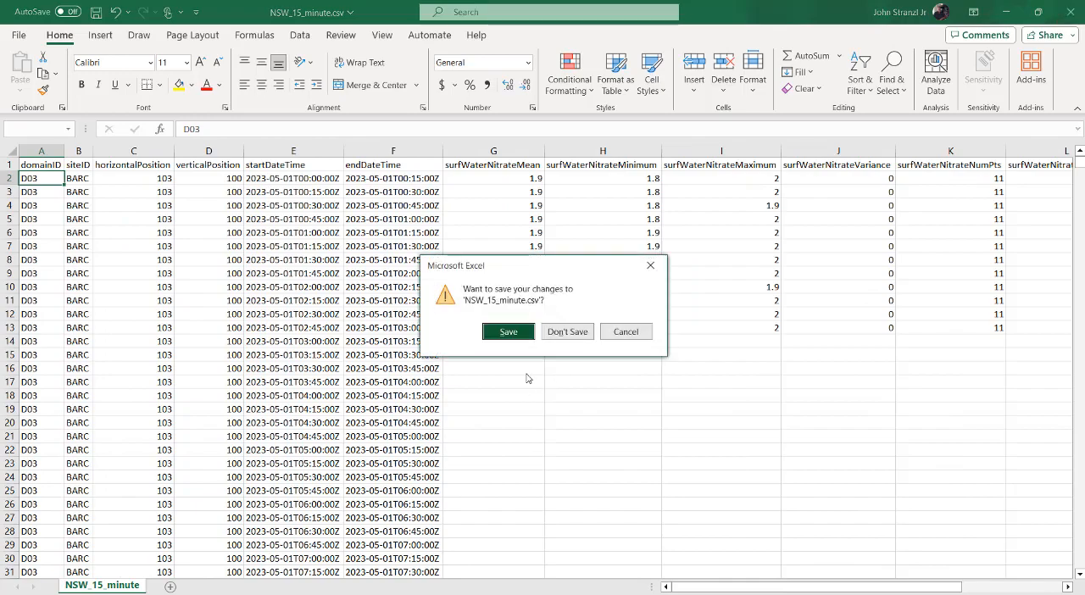
left_click(584, 332)
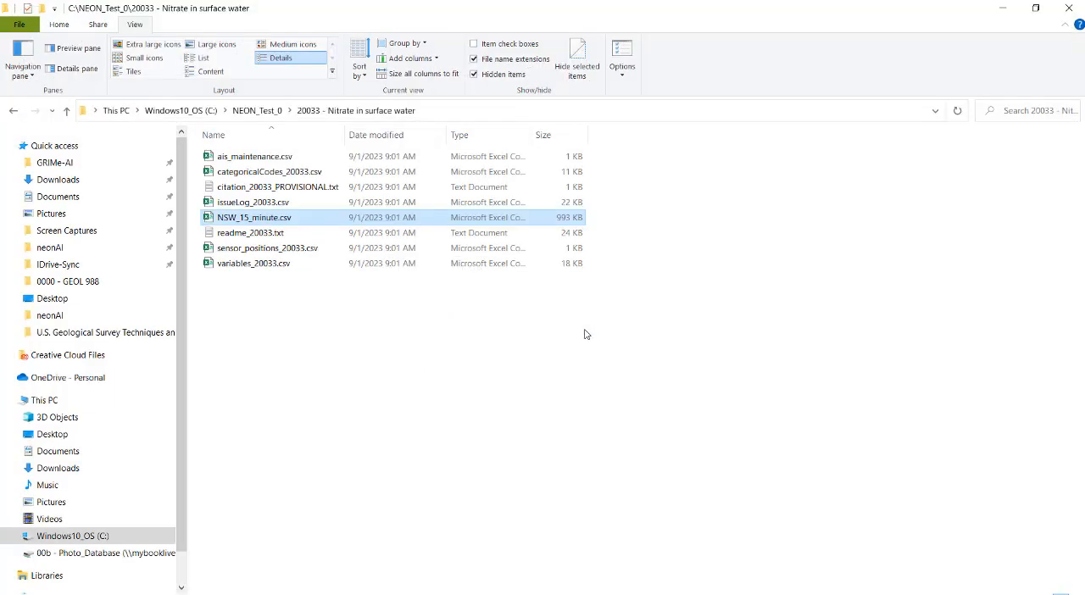
Go back to the NEON_Test_0 folder and open 20016 - Elevation of surface water to view its files.
left_click(257, 110)
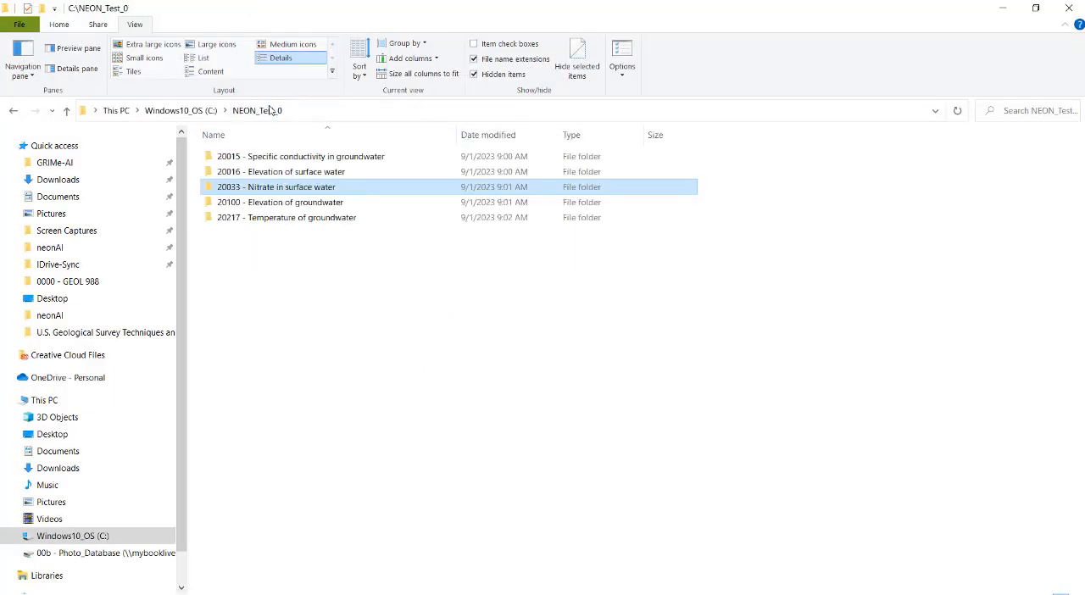
double_click(344, 174)
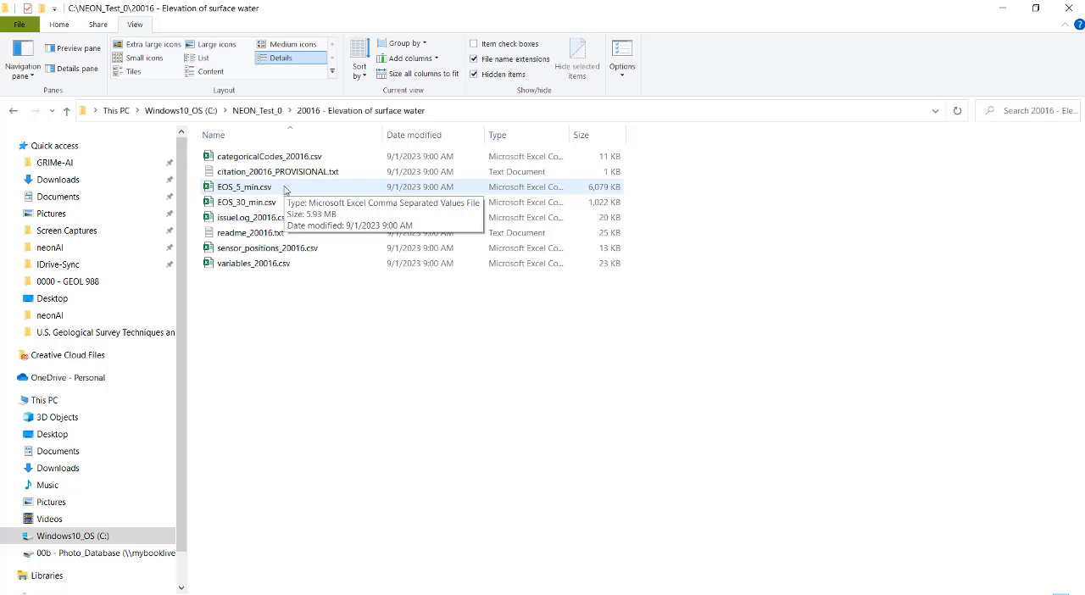
Minimize File Explorer to return to GRIMe-AI, view the USGS site list and display the NEON sites and products again.
left_click(1004, 14)
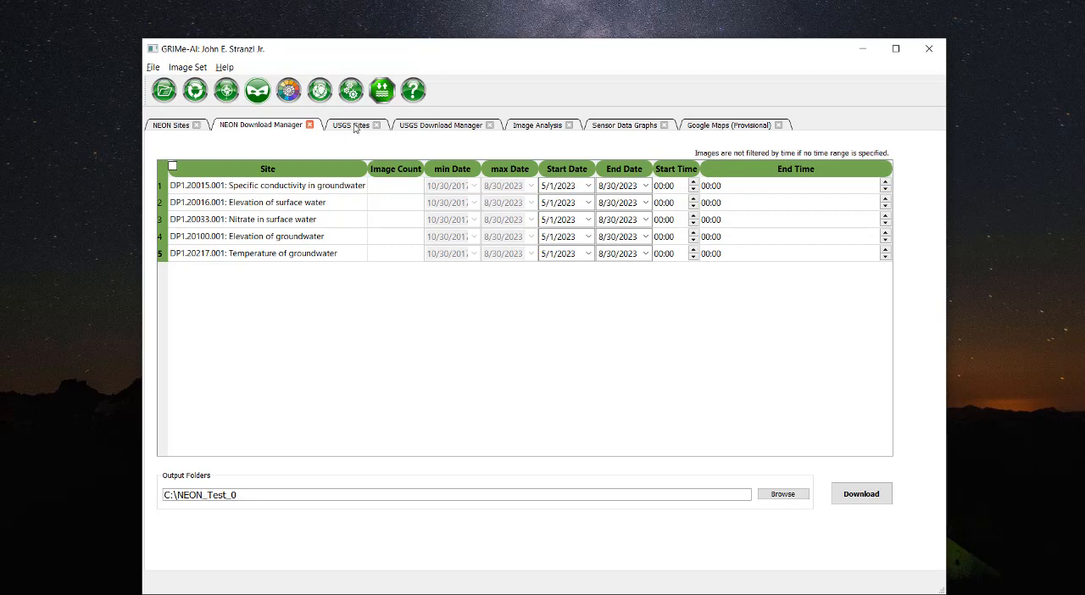
left_click(354, 128)
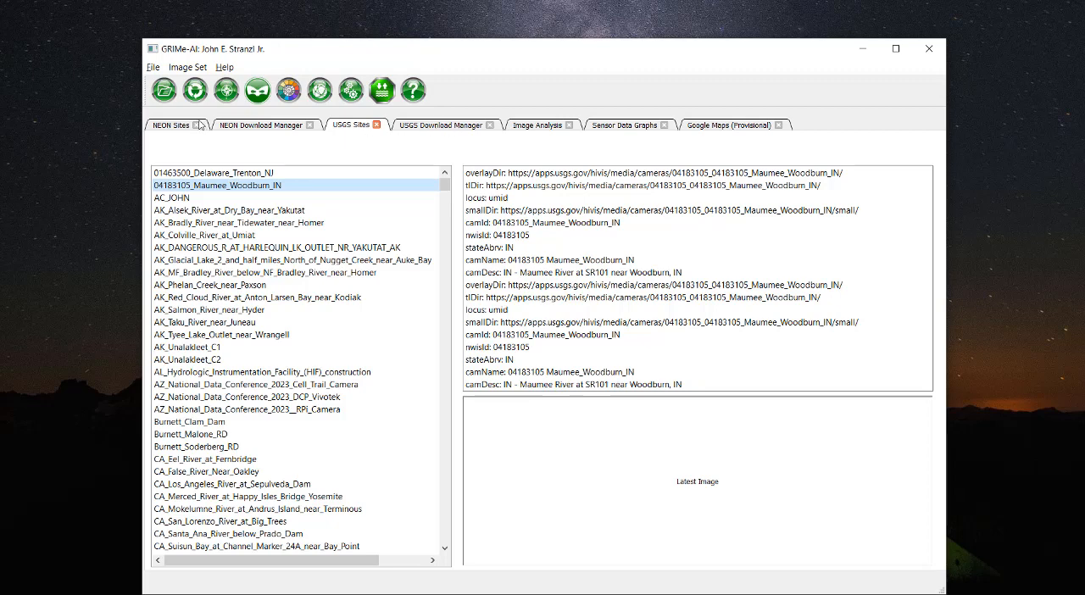
left_click(172, 128)
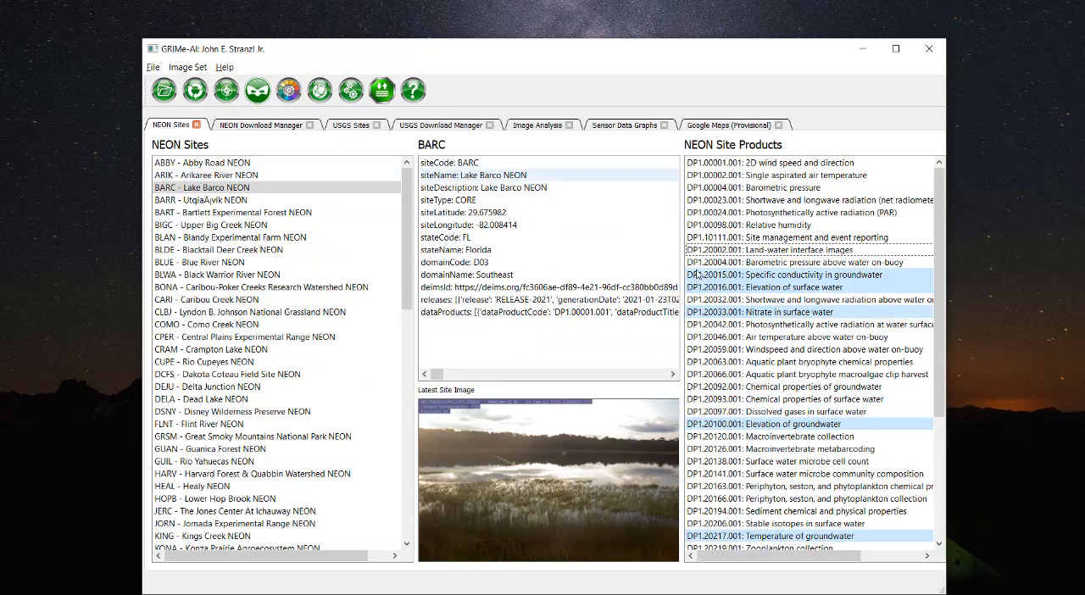